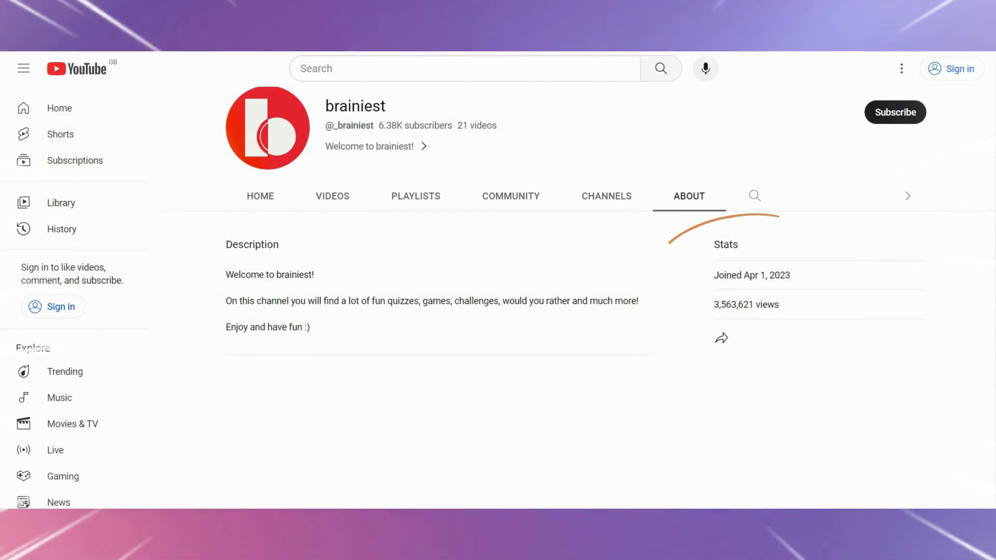
Scroll back up the brainiest channel's YouTube page to review its joined date and total views.
scroll(575, 298, "up", 3)
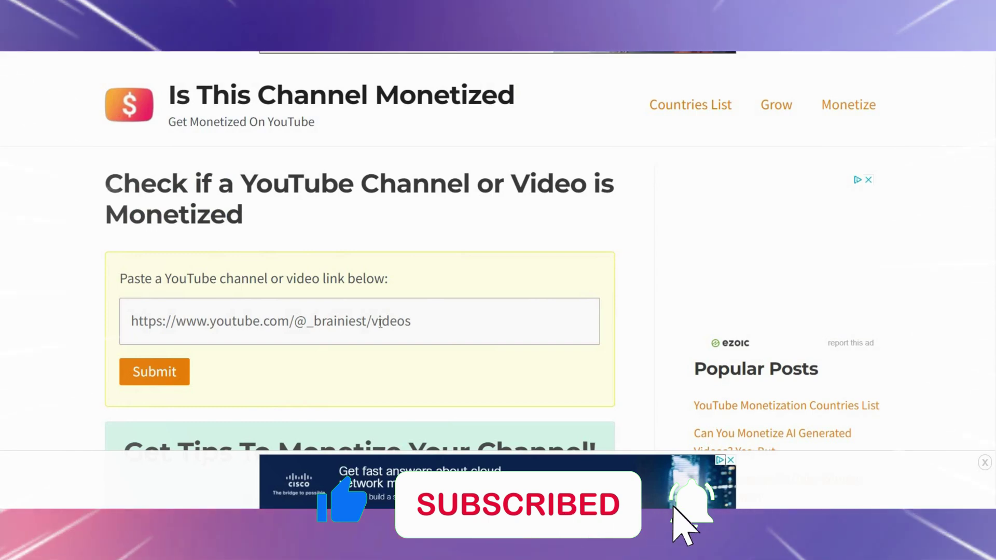
Submit the brainiest channel link and scroll to the monetized verdict with 3,563,621 views.
left_click(181, 369)
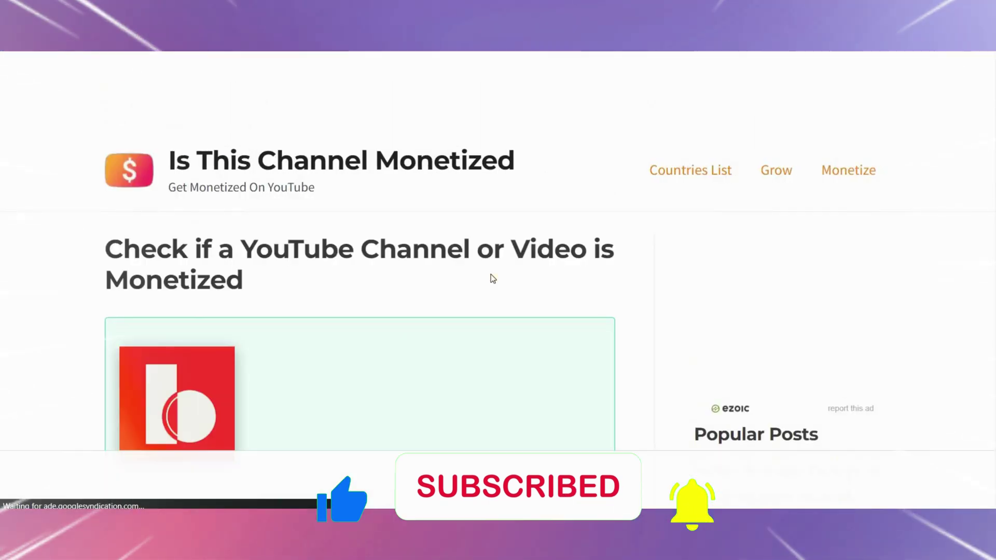
scroll(493, 279, "down", 3)
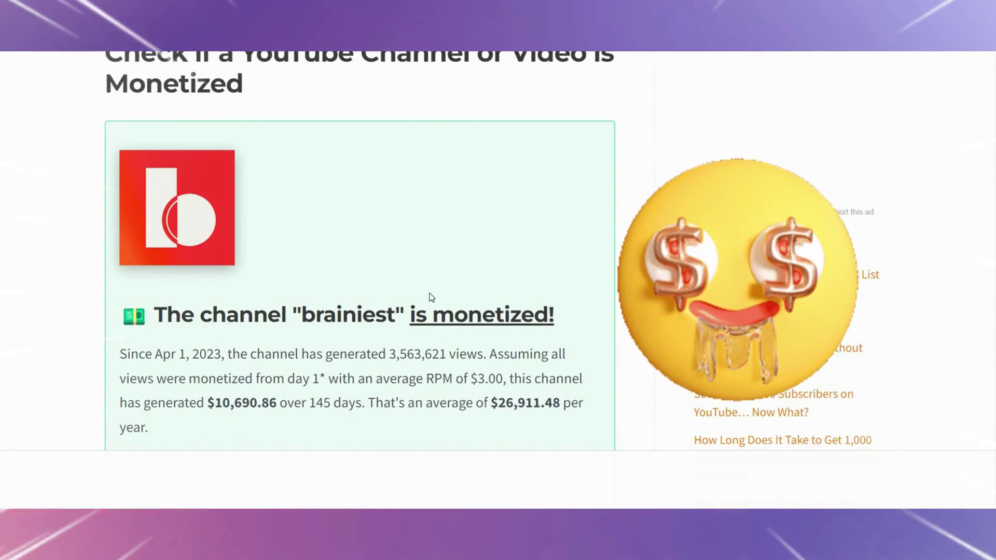
Scroll the brainiest Social Blade summary down to the estimated monthly and yearly earnings.
scroll(428, 295, "up", 3)
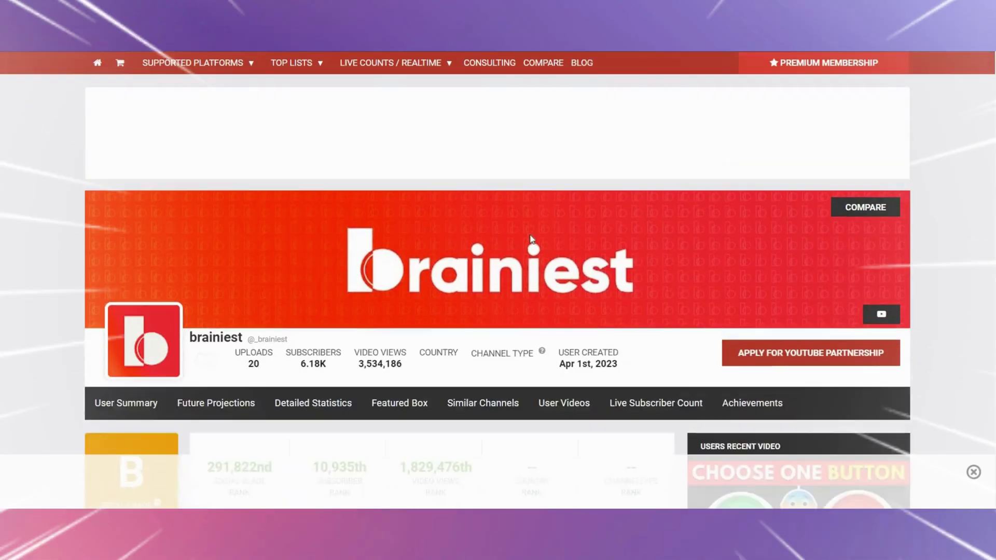
scroll(532, 239, "down", 3)
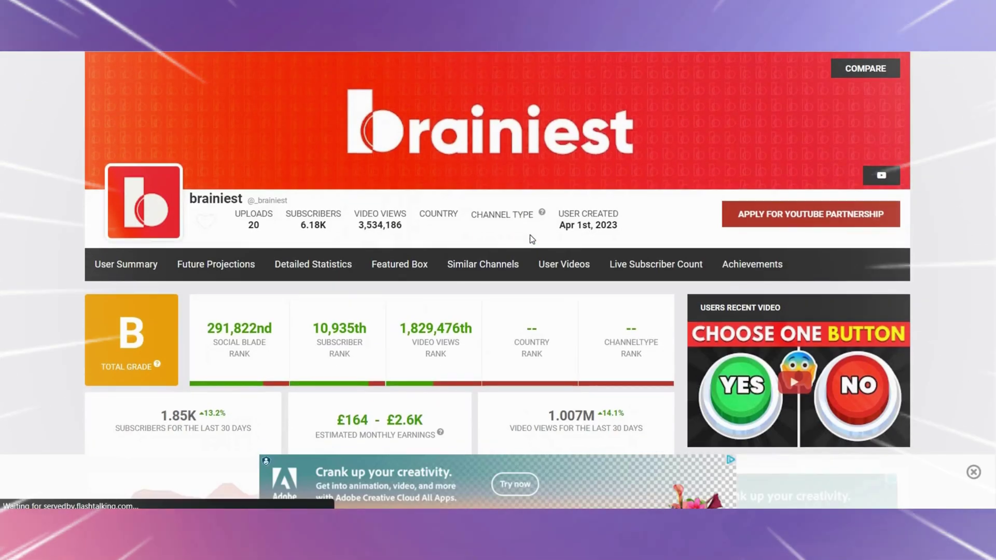
scroll(532, 239, "down", 2)
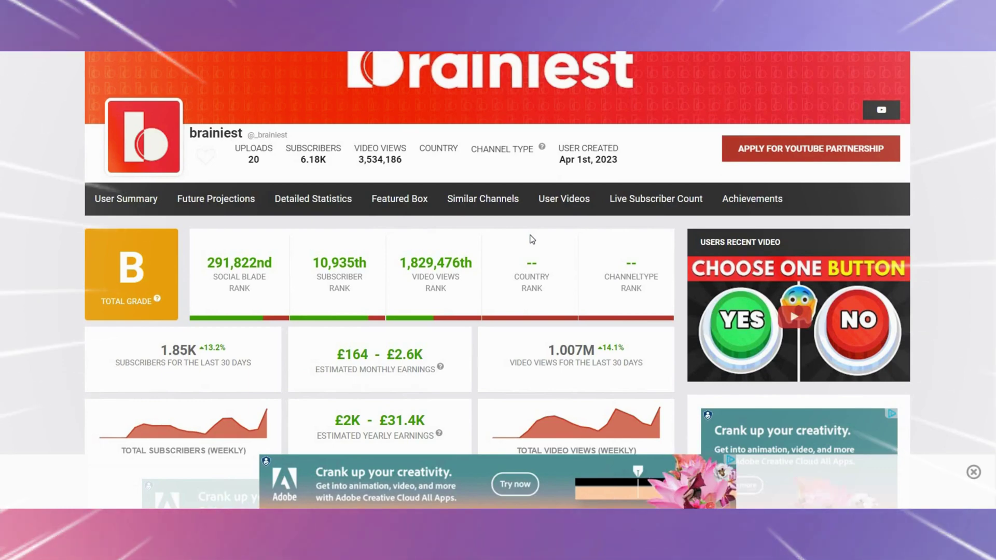
scroll(531, 239, "down", 2)
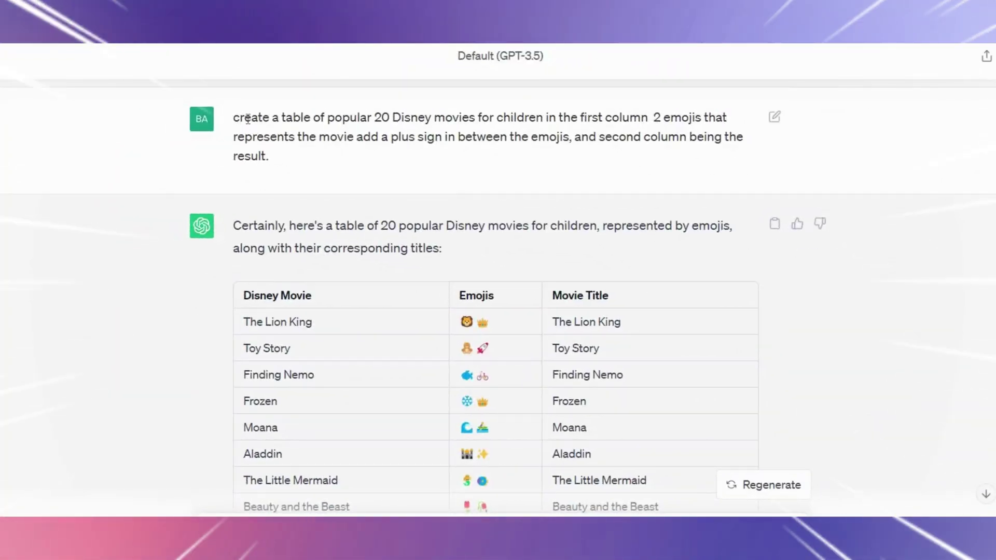
Highlight the ChatGPT prompt, then scroll through the table of 20 Disney movies with emojis.
left_click_drag(237, 118, 740, 160)
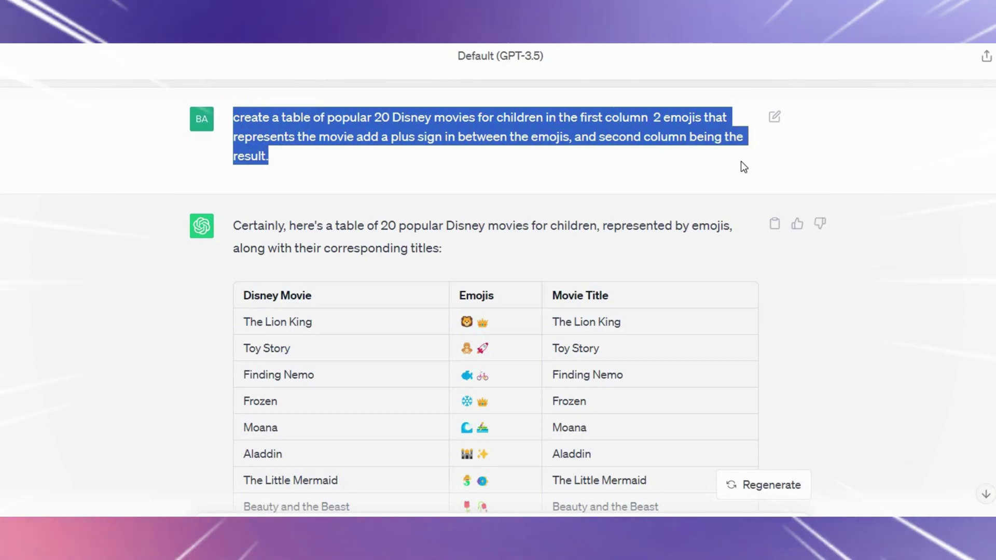
left_click(739, 162)
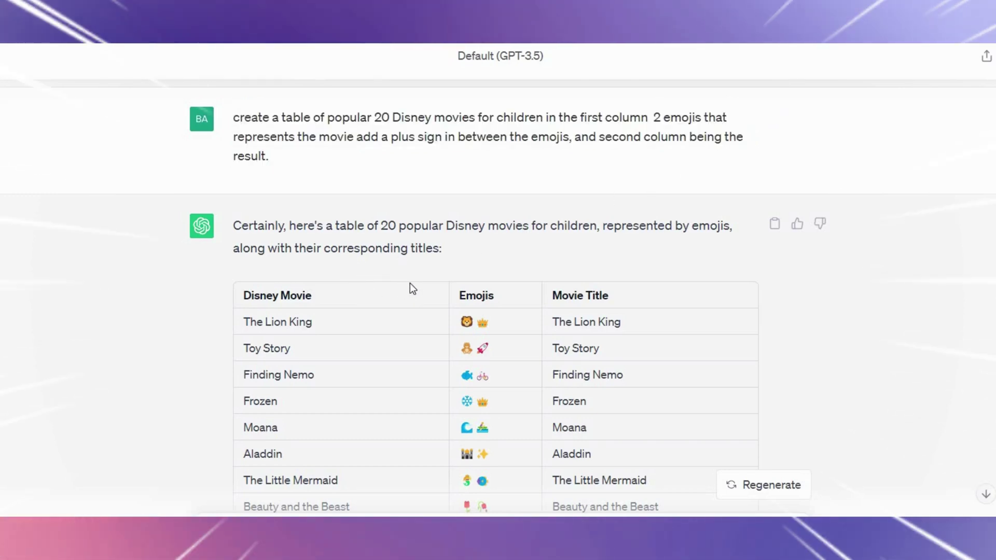
scroll(582, 312, "down", 2)
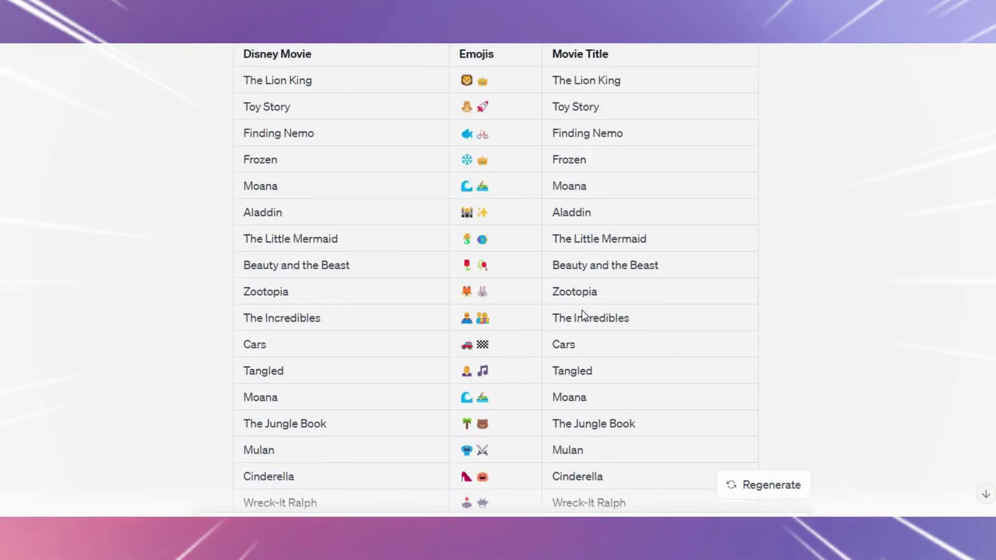
scroll(582, 312, "down", 3)
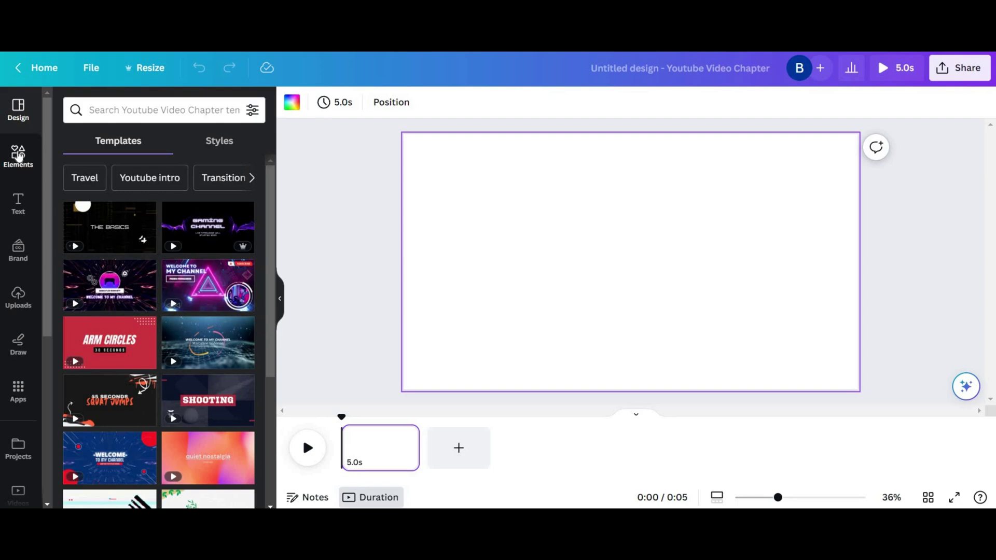
Search Elements for 'spiral background' videos and add the blue spiral clip to the page.
left_click(19, 154)
left_click(93, 109)
type("spiral")
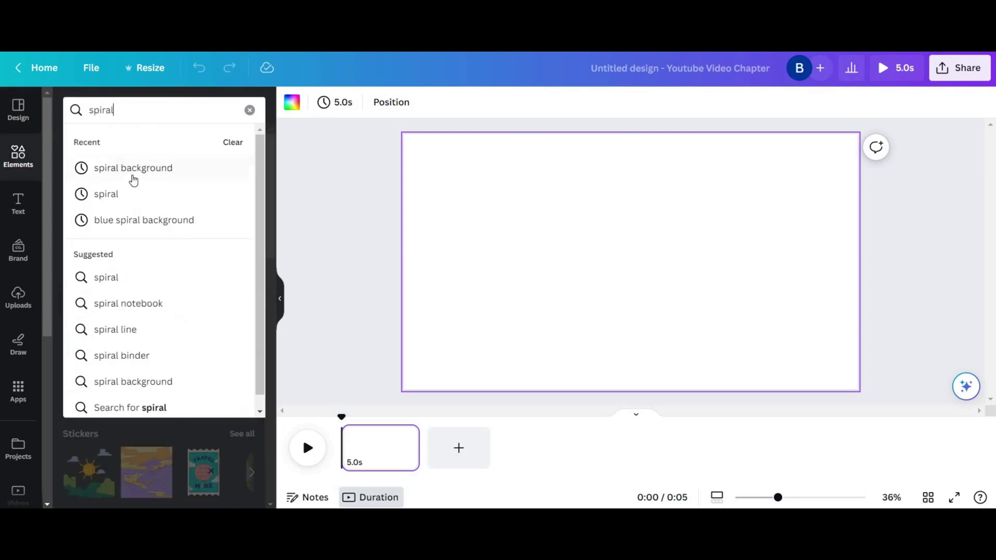
left_click(134, 177)
left_click(199, 142)
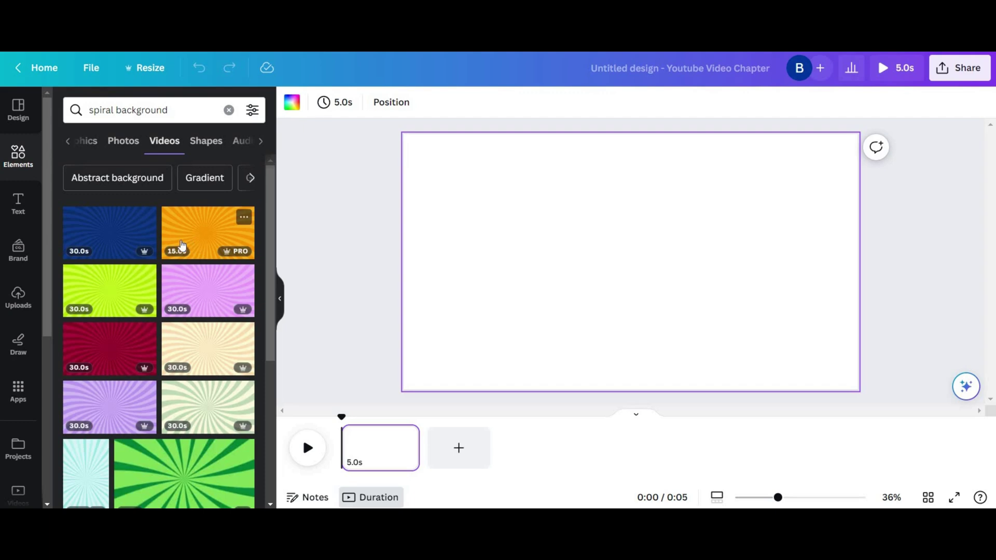
left_click(124, 242)
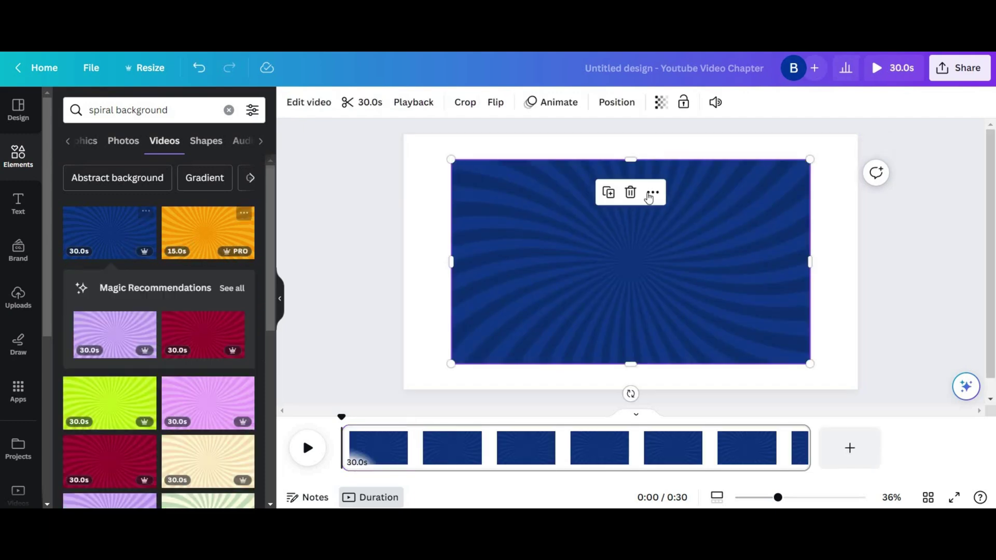
Set the spiral video as the page background and trim it to 5.0s.
left_click(652, 193)
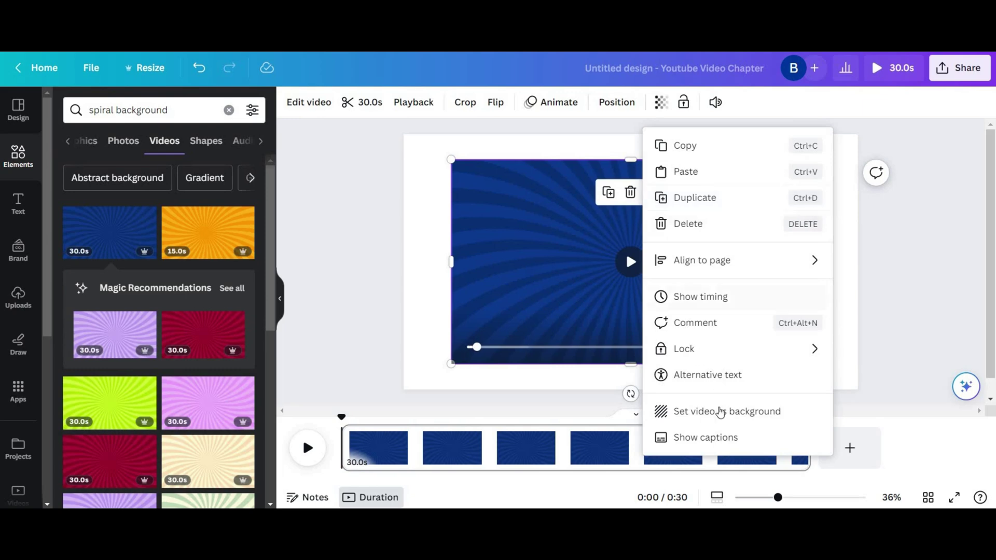
left_click(723, 417)
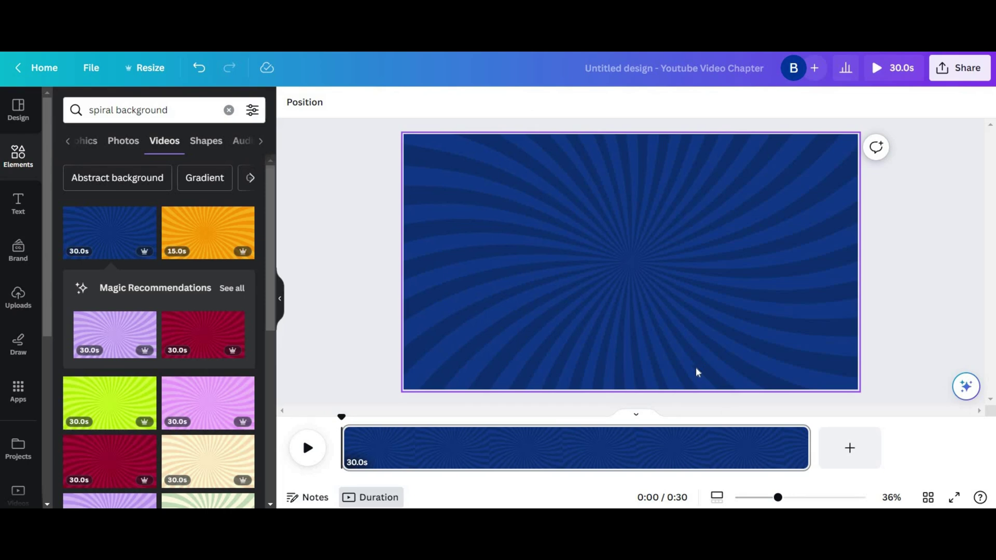
left_click_drag(784, 442, 420, 441)
Add a 'Guess The Disney Movie' heading, enlarged to about size 95 and centred at the top.
left_click(18, 203)
left_click(104, 209)
double_click(648, 174)
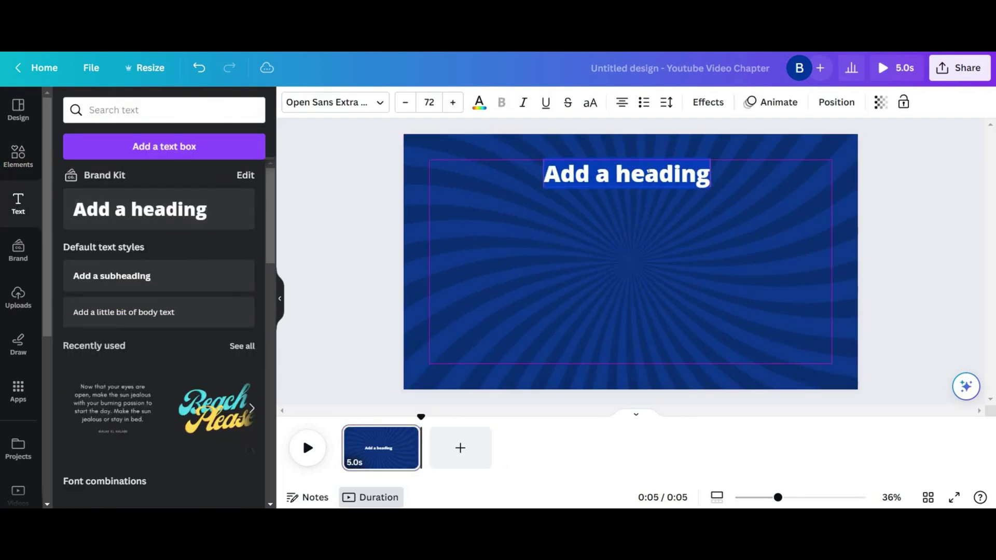
type("Guess The Disney Movie")
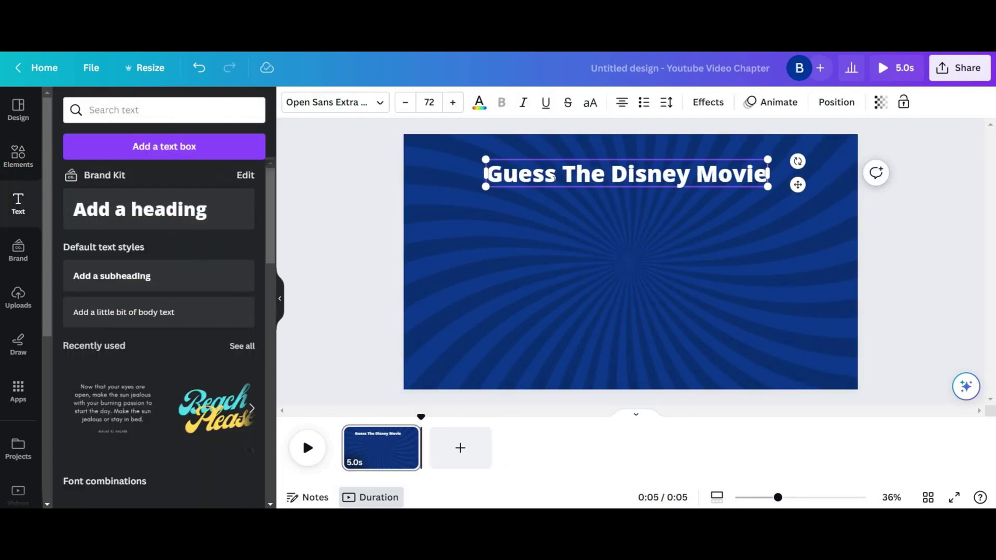
left_click_drag(485, 187, 443, 191)
left_click_drag(768, 159, 816, 155)
left_click_drag(656, 154, 656, 152)
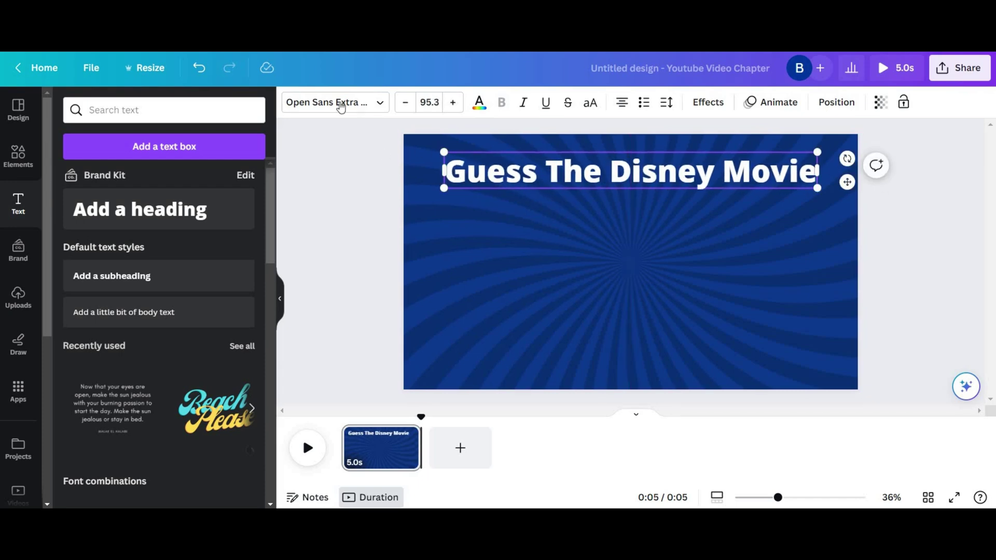
Switch the title font to League Spartan, add a Shadow effect, and bring up text colours.
left_click(340, 105)
scroll(156, 322, "down", 5)
scroll(156, 290, "up", 5)
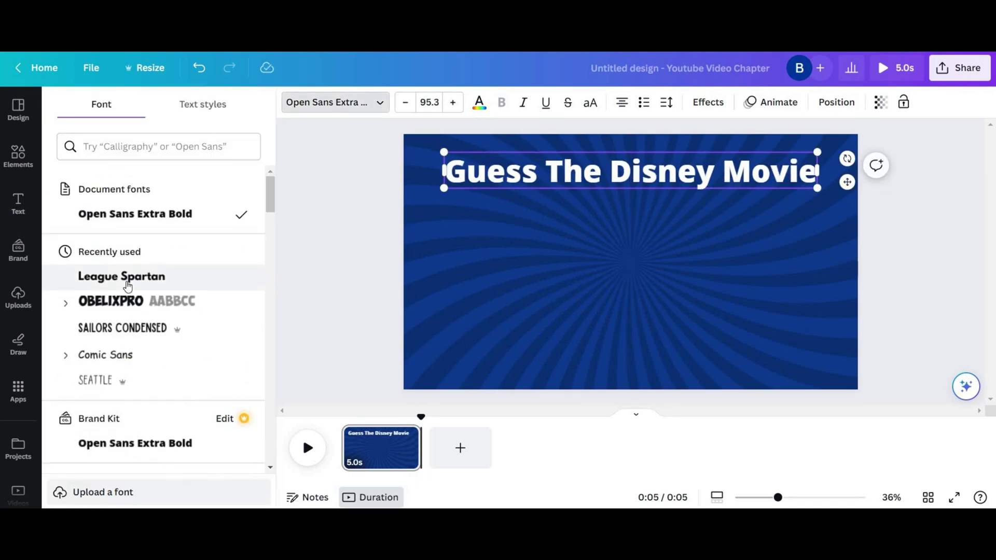
left_click(121, 276)
left_click(708, 102)
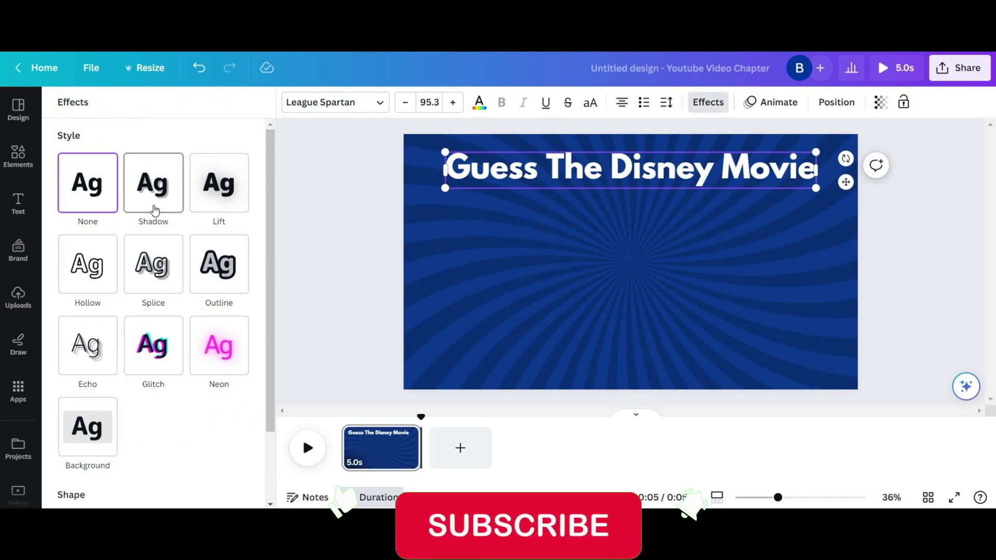
left_click(151, 206)
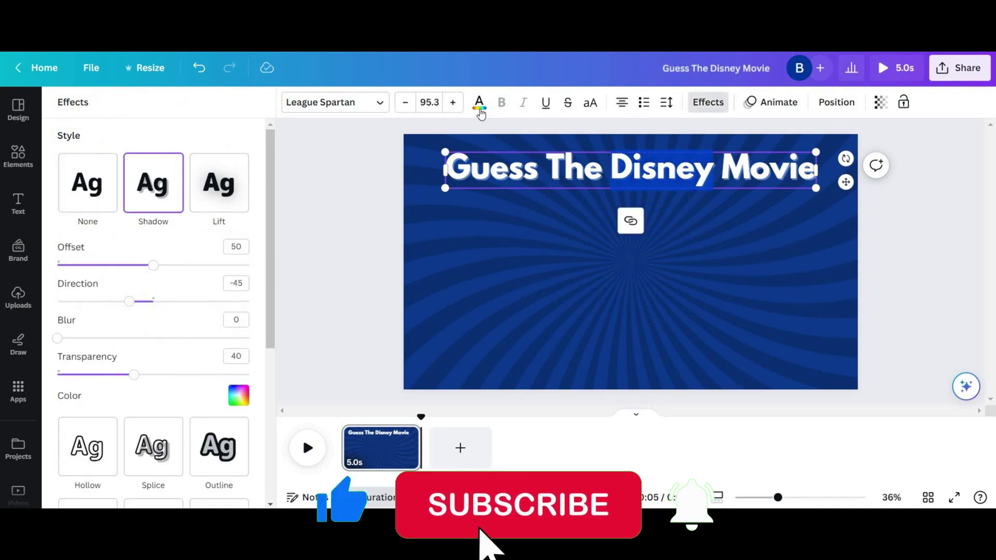
left_click(480, 104)
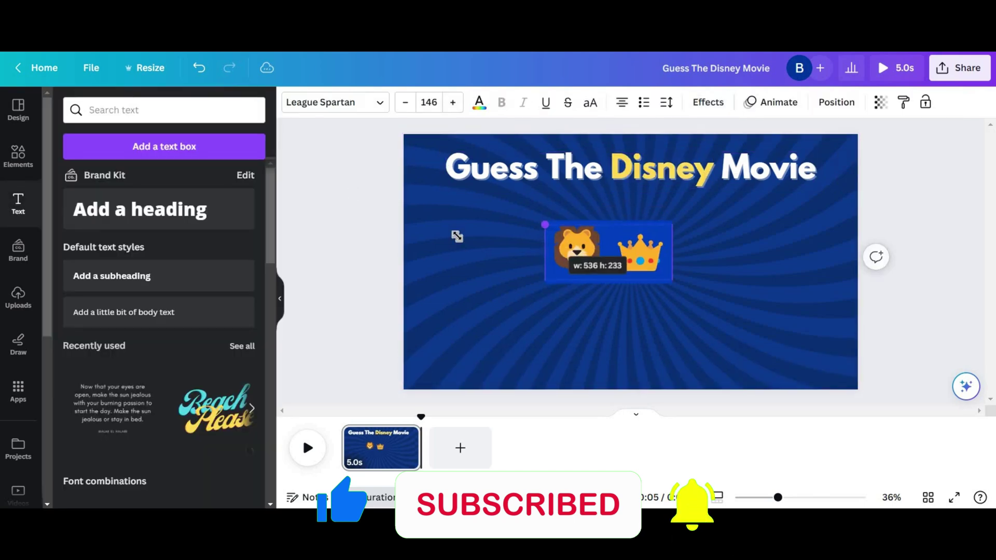
Enlarge and centre the lion and crown emojis under the title, and slightly enlarge the title.
left_click_drag(673, 222, 710, 178)
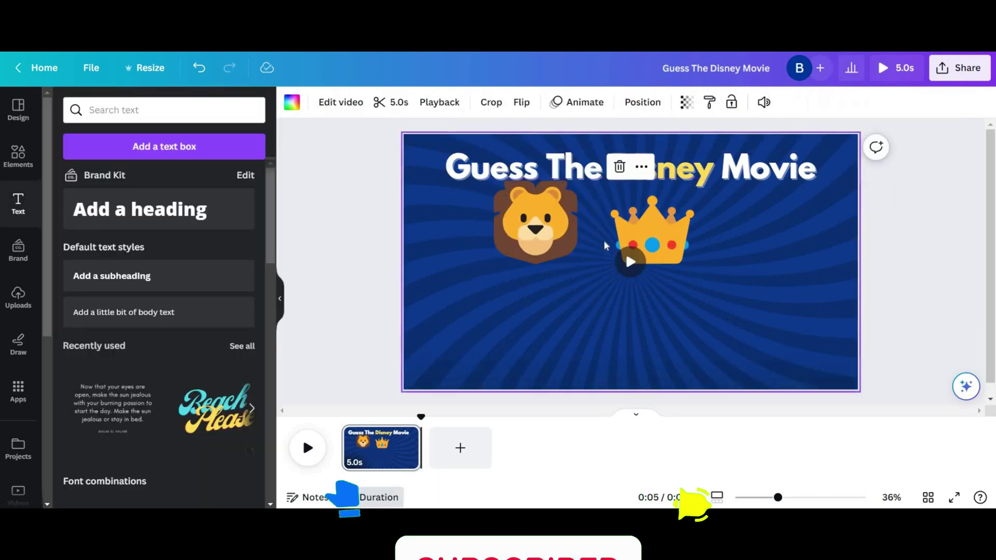
left_click_drag(745, 211, 771, 208)
left_click_drag(715, 275, 721, 276)
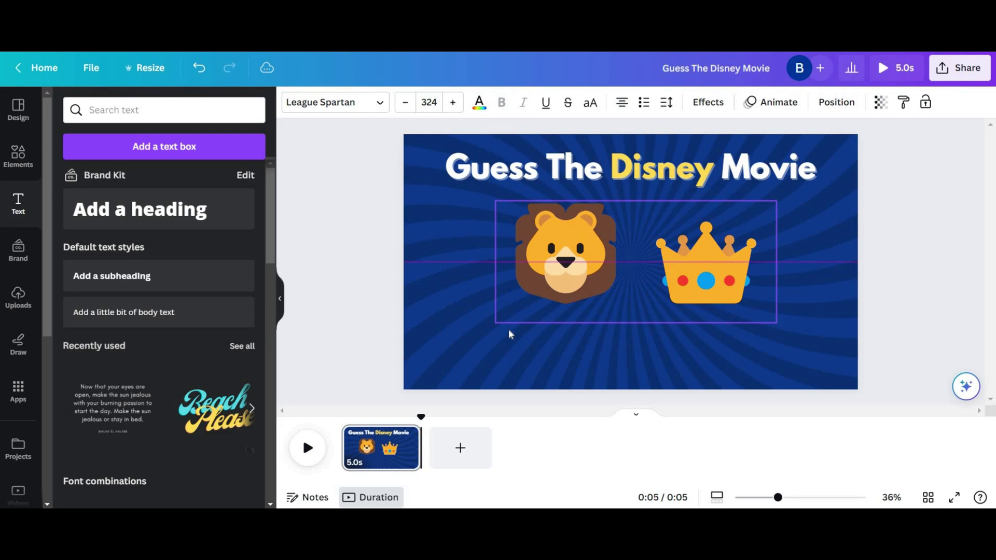
left_click_drag(494, 325, 515, 315)
left_click_drag(660, 267, 646, 271)
left_click(742, 170)
left_click_drag(815, 187, 821, 190)
left_click_drag(445, 189, 435, 195)
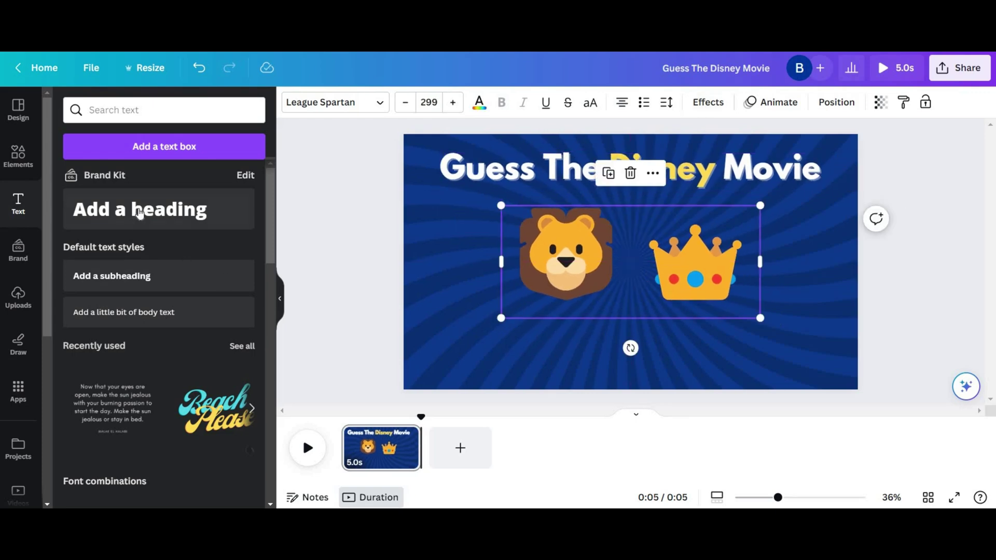
Add 'The Loin King' answer heading with an Outline effect in League Spartan.
left_click(156, 208)
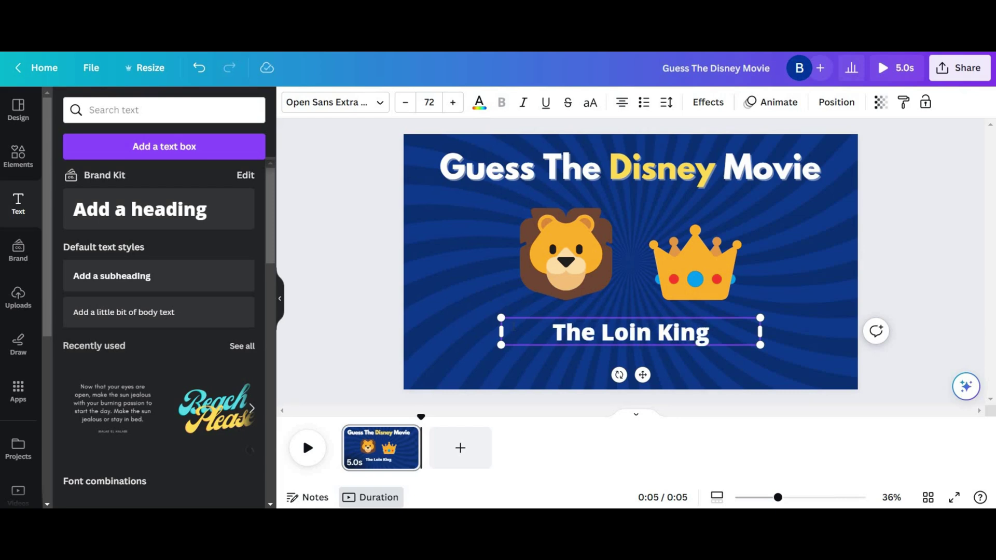
left_click(708, 103)
left_click(219, 264)
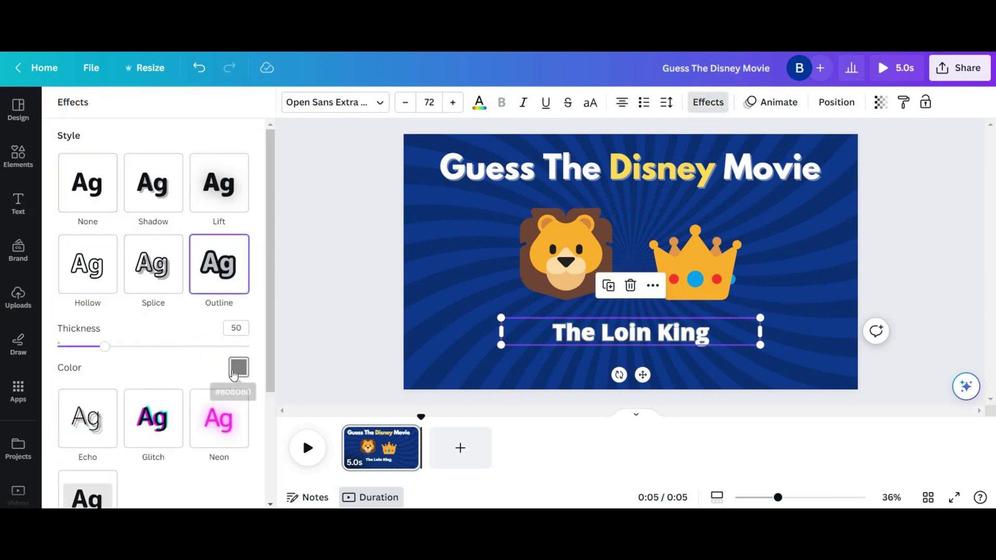
left_click(238, 367)
scroll(156, 291, "down", 3)
left_click(335, 102)
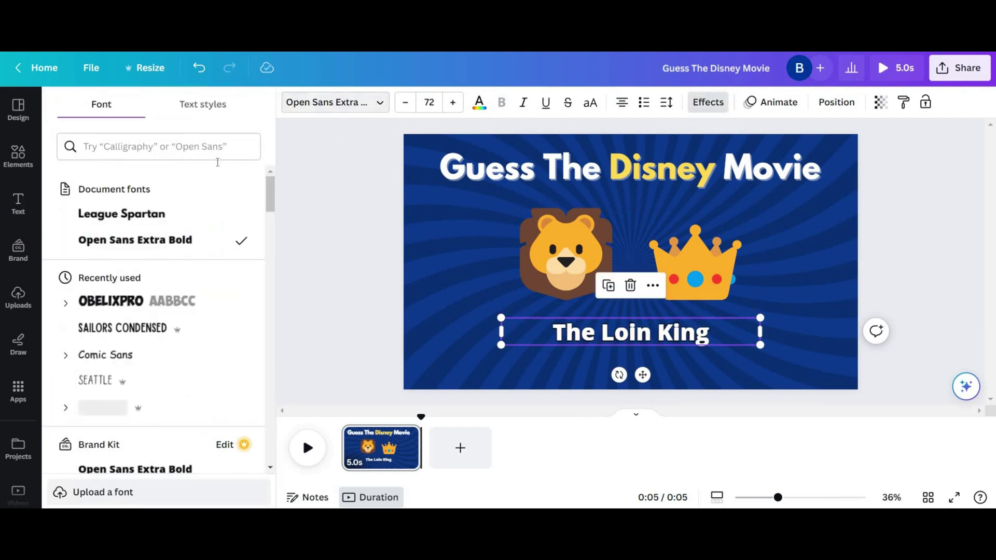
left_click(122, 213)
Enlarge the answer text to size 112 and move it to the slide centre over the emojis.
left_click_drag(501, 318, 441, 305)
left_click_drag(761, 311, 815, 301)
left_click_drag(642, 372, 646, 308)
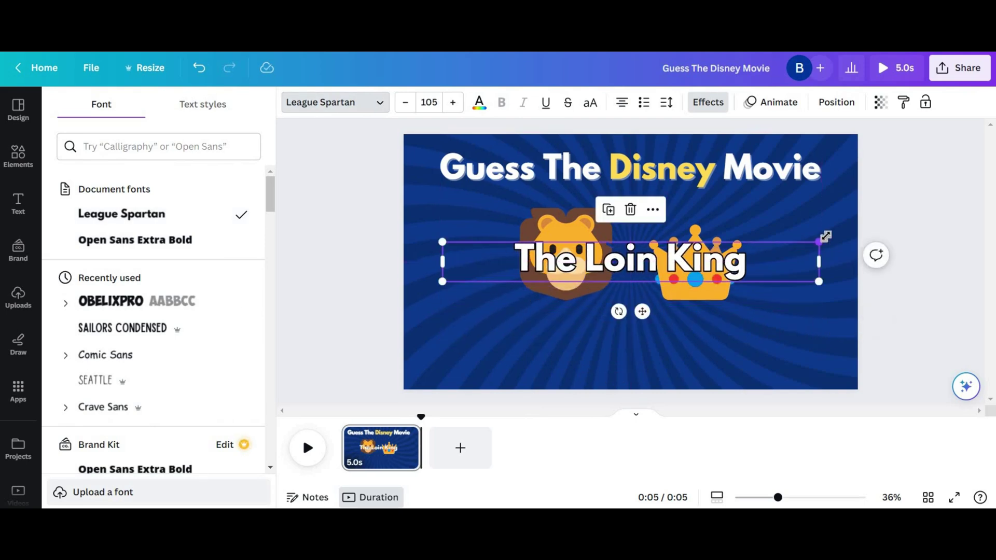
left_click_drag(820, 241, 833, 239)
left_click_drag(442, 282, 429, 283)
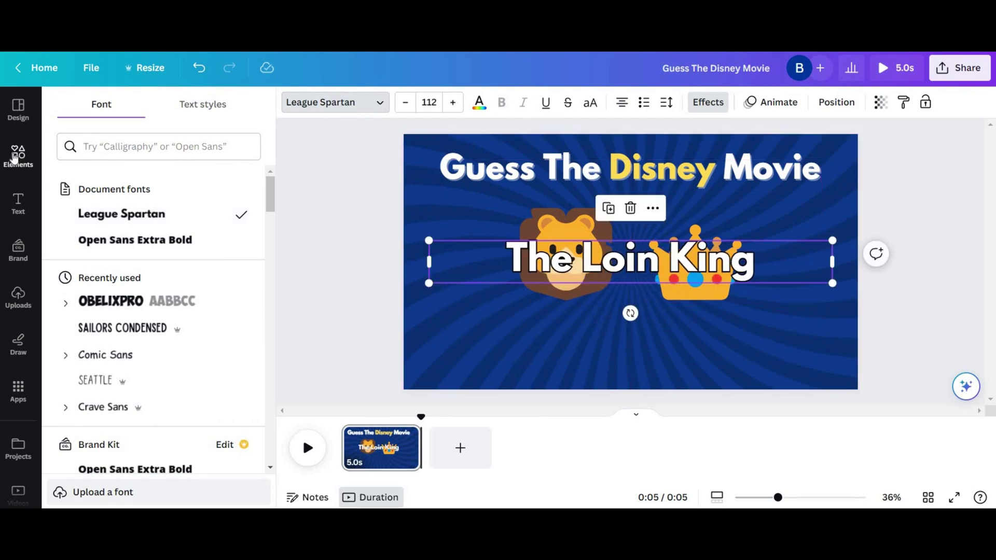
Add a rounded square shape and fill it white as the long timer bar.
left_click(14, 157)
left_click(239, 270)
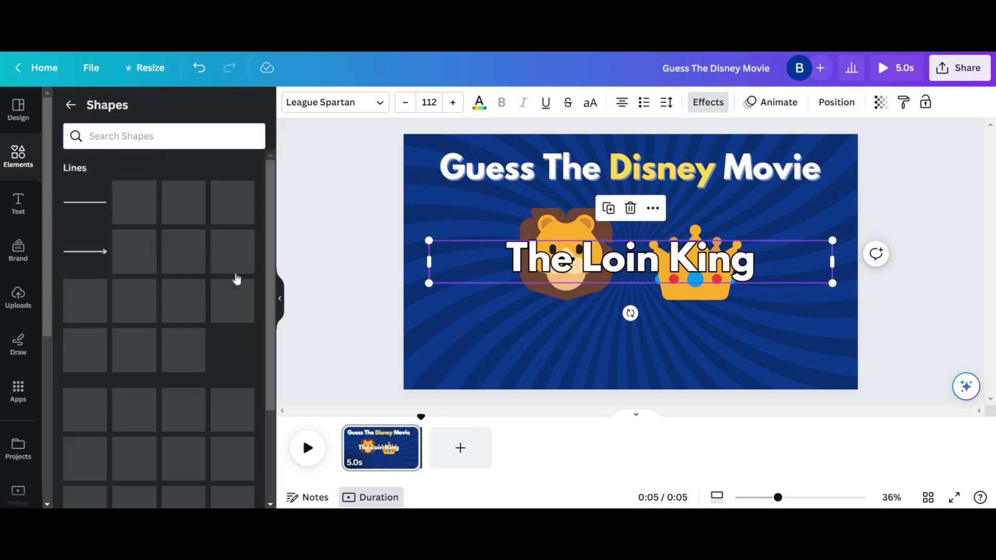
scroll(236, 279, "down", 4)
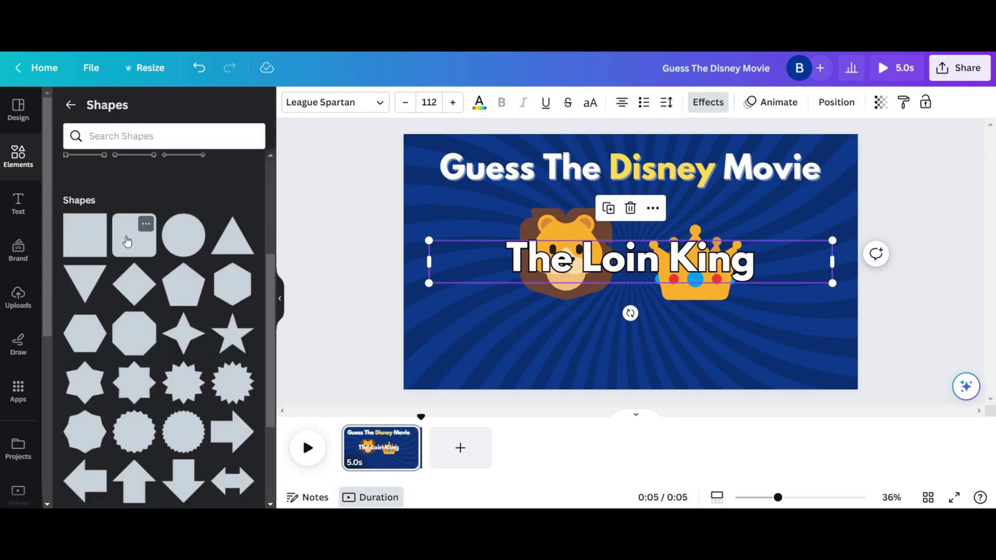
left_click(127, 241)
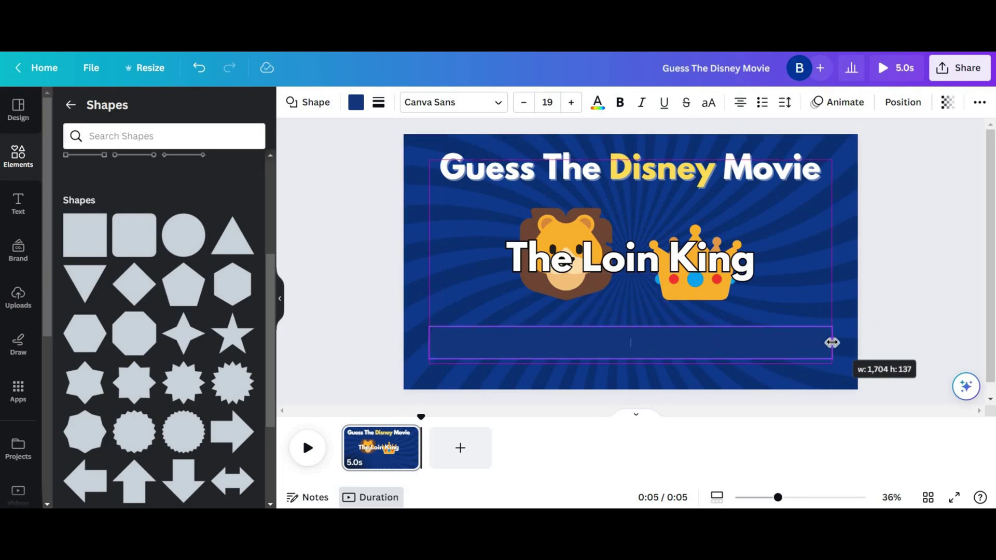
left_click(357, 108)
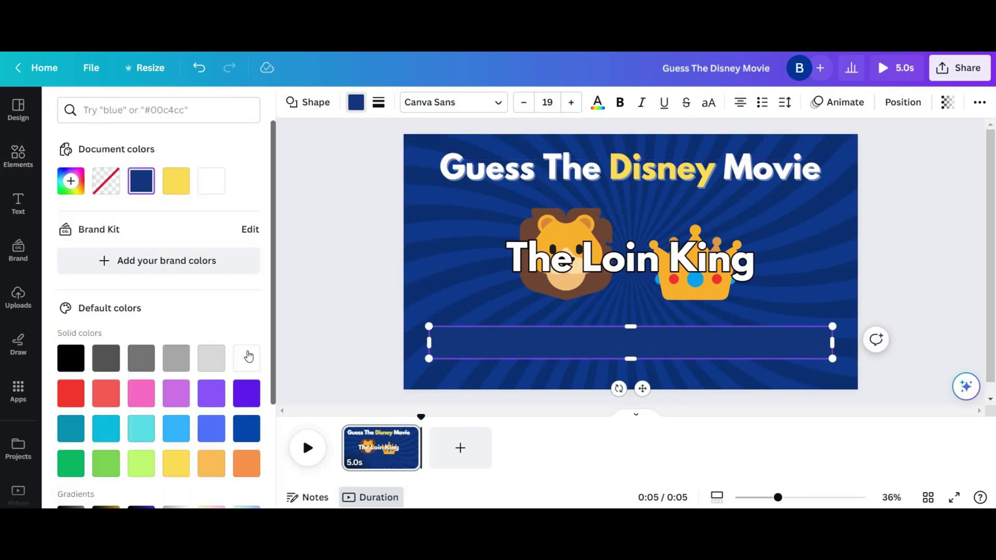
left_click(247, 358)
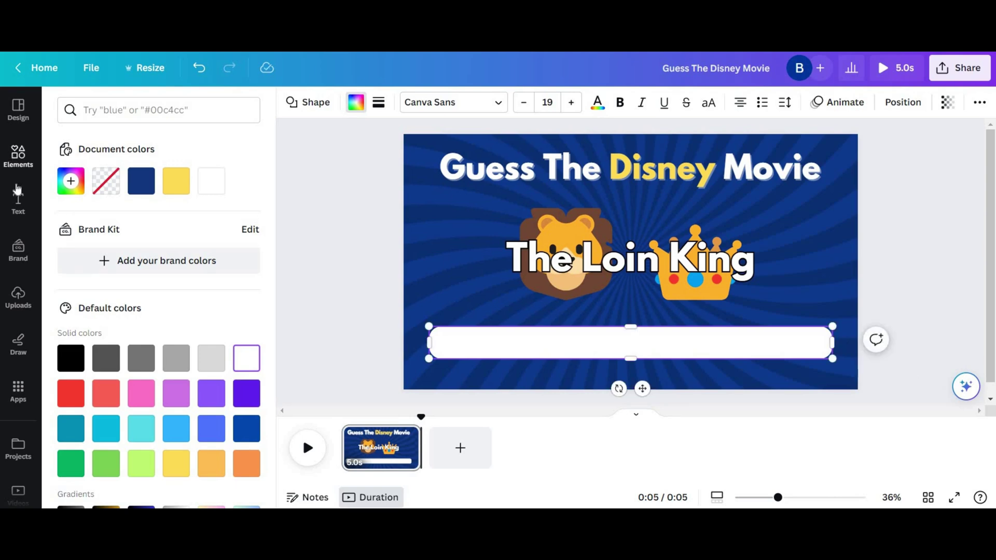
Add a second rounded shape, stretch it inside the white bar, and fill it green.
left_click(18, 156)
left_click(89, 222)
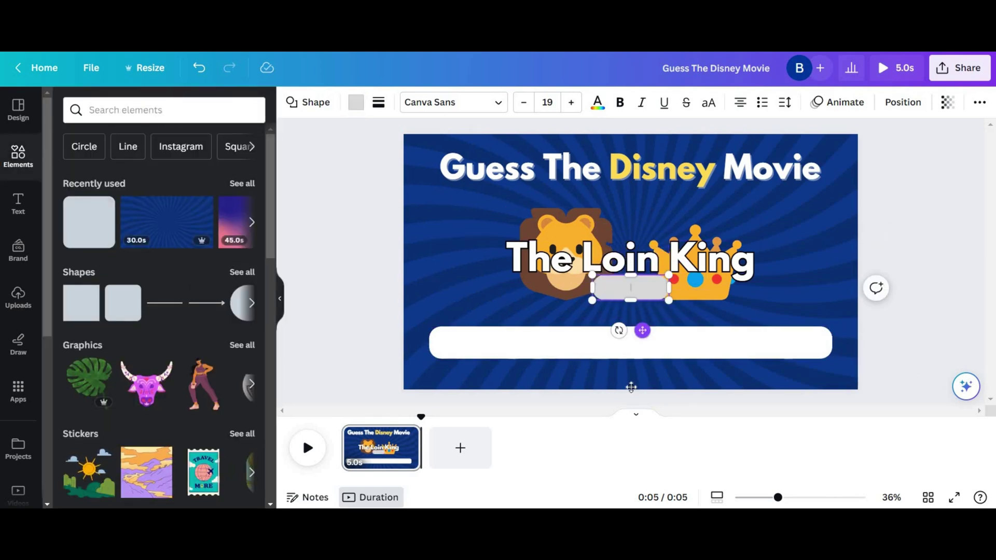
left_click_drag(630, 386, 495, 385)
left_click_drag(515, 343, 820, 342)
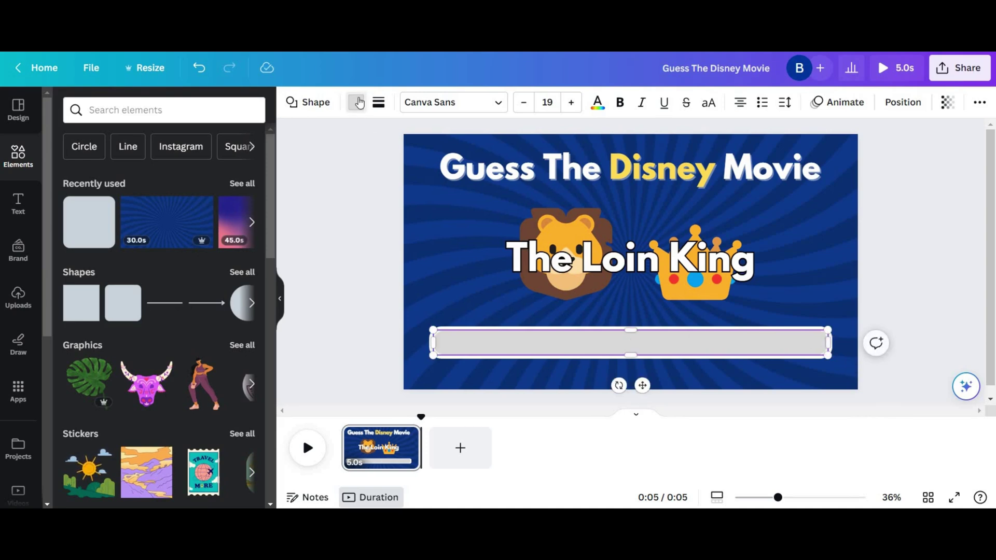
left_click(358, 102)
left_click(71, 463)
left_click(426, 305)
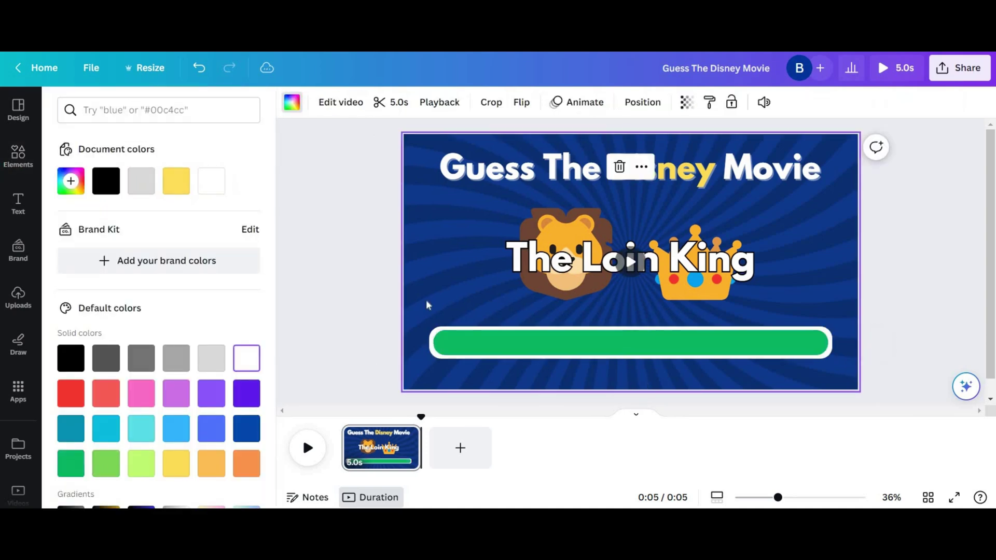
Give the green bar a Wipe animation at the slowest speed.
left_click(436, 350)
left_click(844, 102)
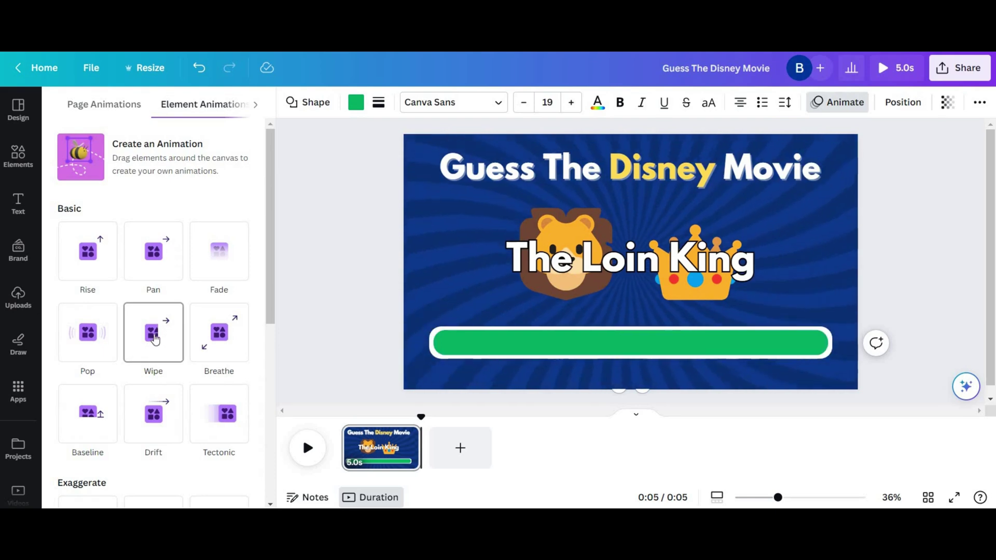
left_click(154, 338)
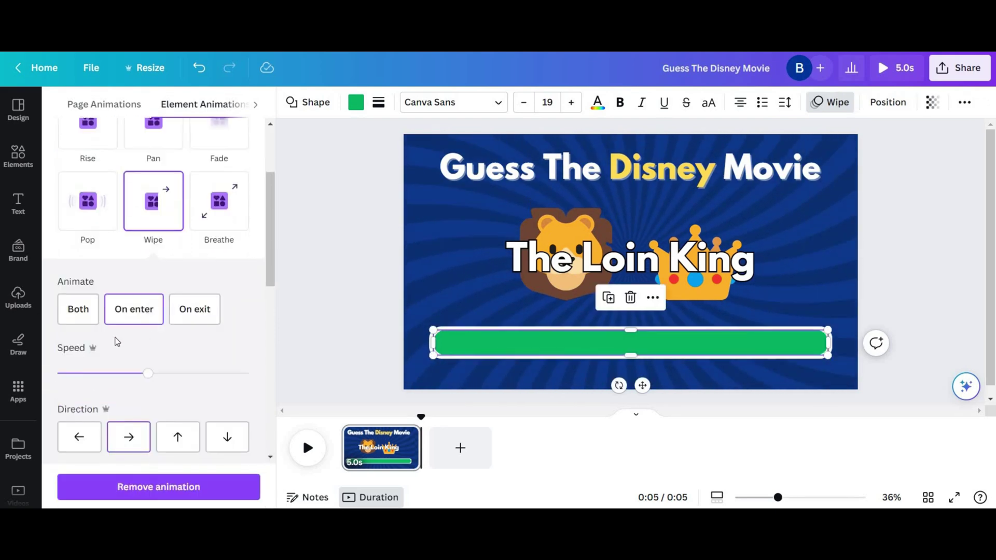
left_click_drag(88, 381, 57, 382)
Delay the answer text's layer timing to 3.5s, then play the slide to preview.
left_click(641, 254)
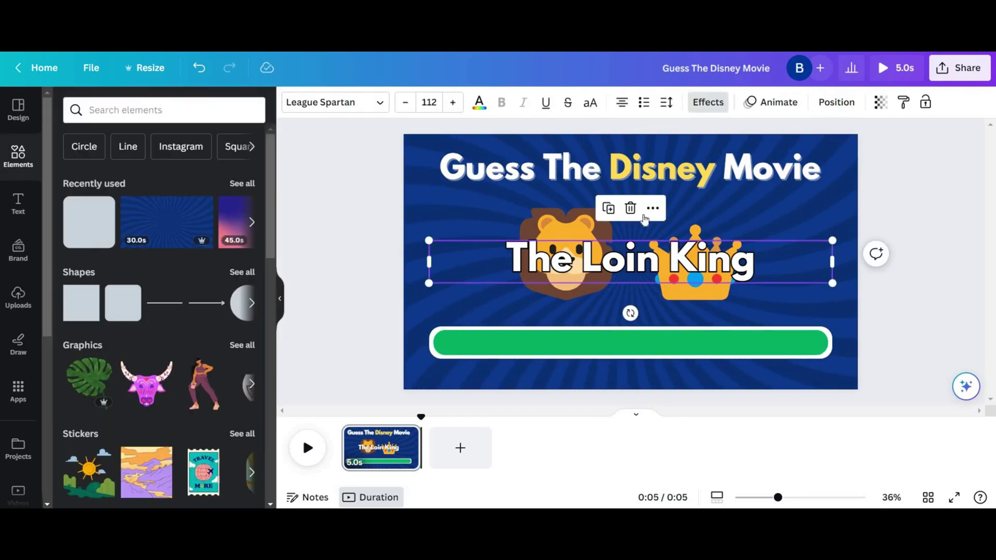
left_click(652, 209)
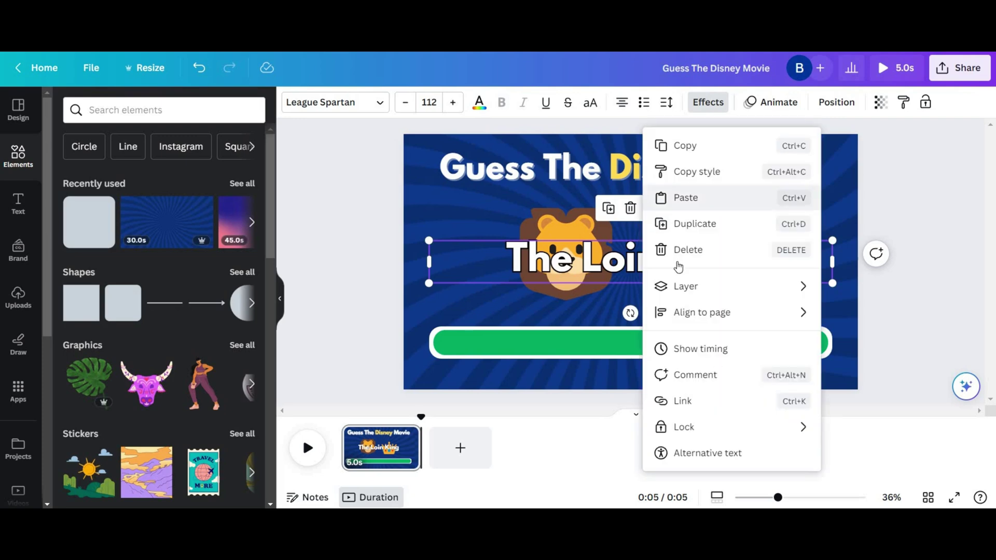
left_click(702, 349)
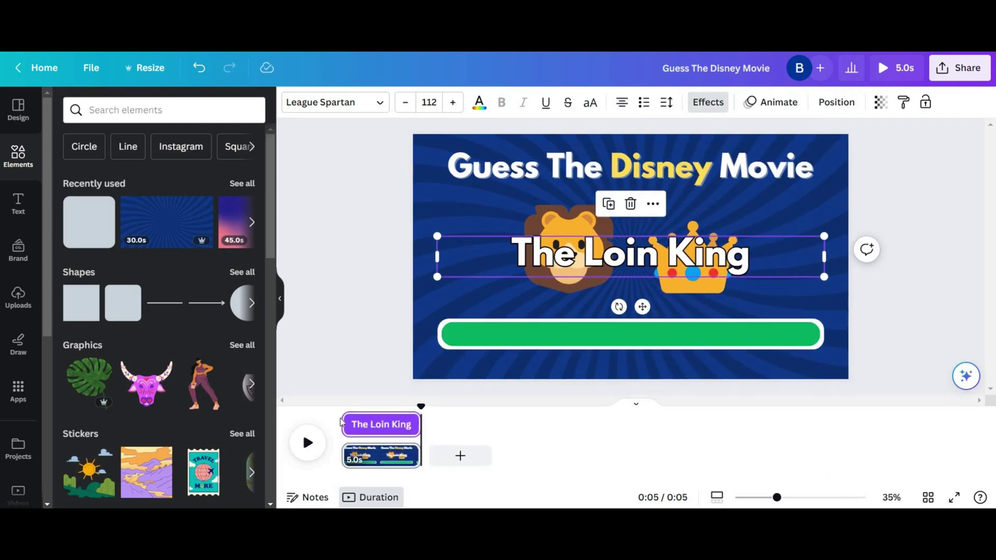
left_click_drag(348, 423, 398, 421)
left_click(570, 225)
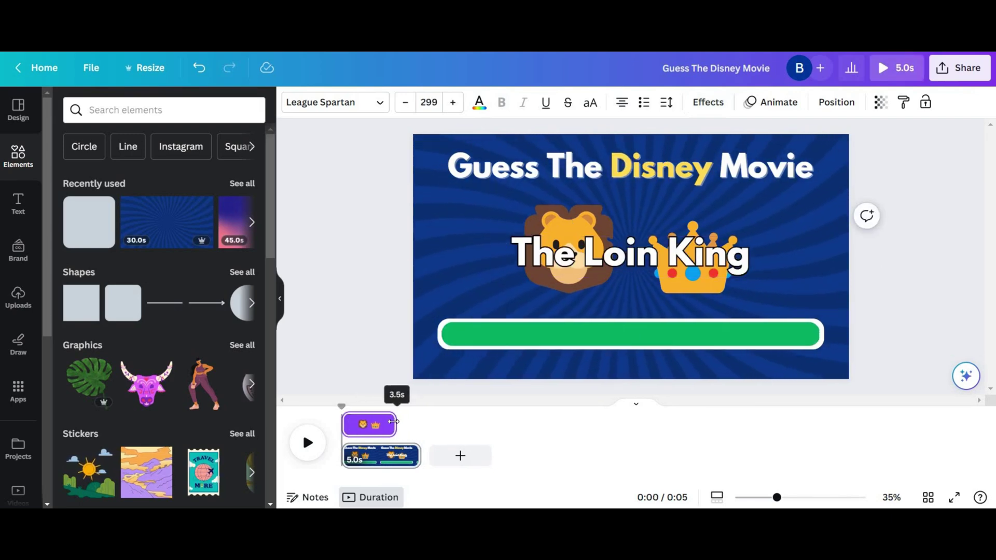
left_click(318, 446)
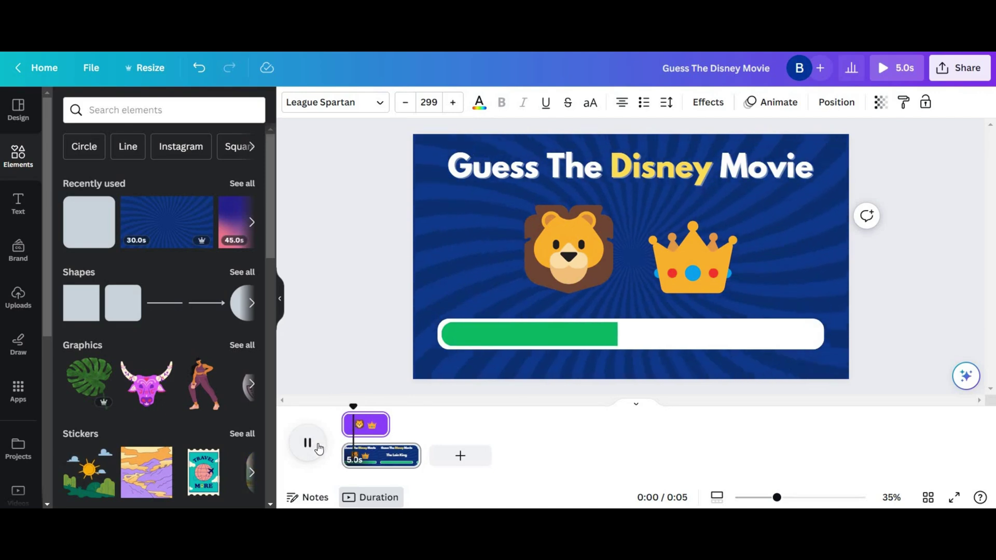
Apply the Pop text animation to 'The Loin King' answer so it pops in on entry.
left_click(566, 249)
left_click(772, 102)
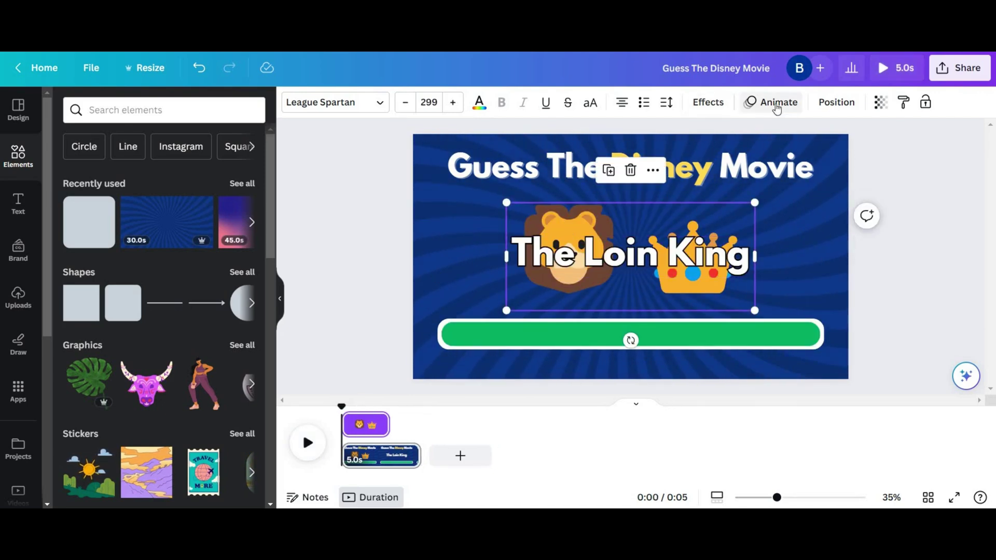
left_click(88, 269)
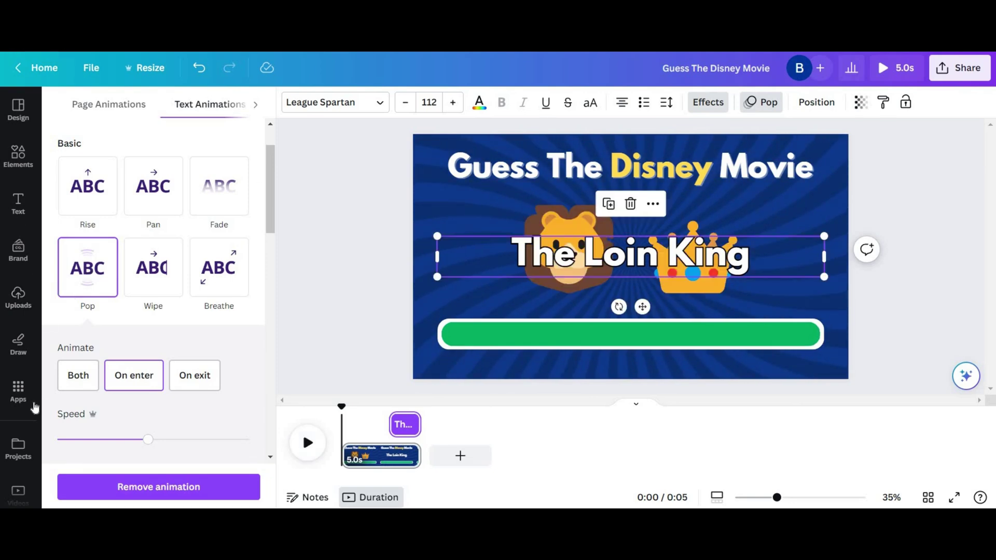
left_click(34, 406)
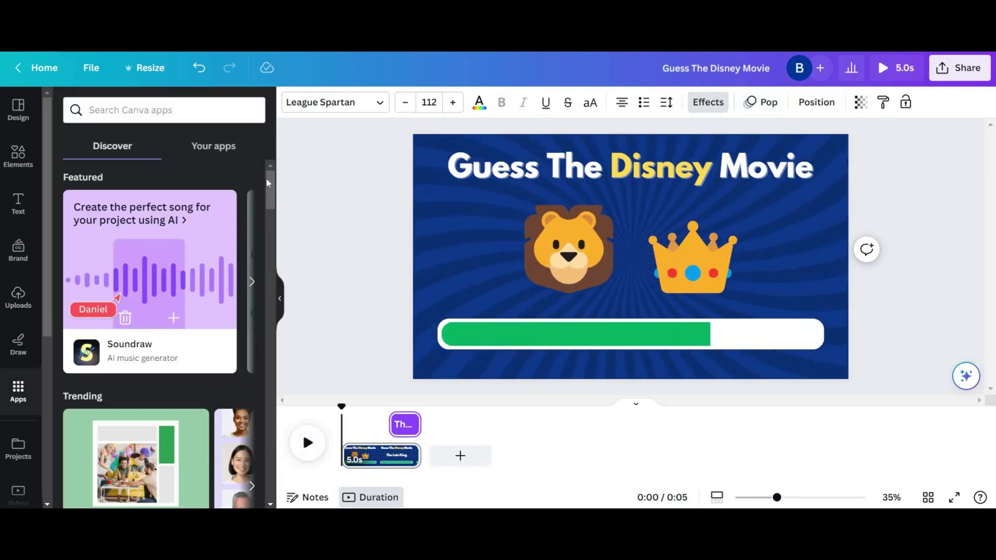
Start a manual Bulk create data table and clear its sample data.
left_click_drag(268, 181, 269, 231)
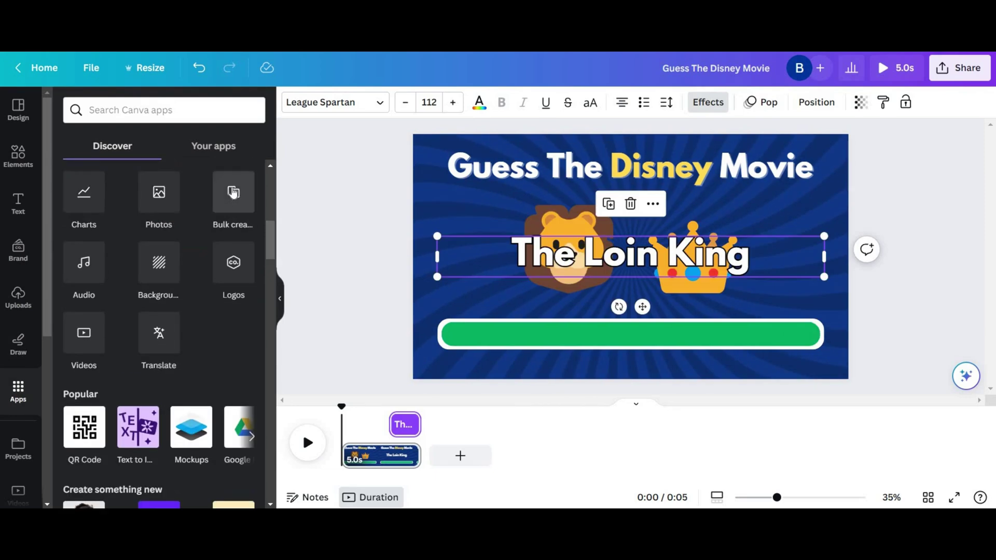
left_click(235, 192)
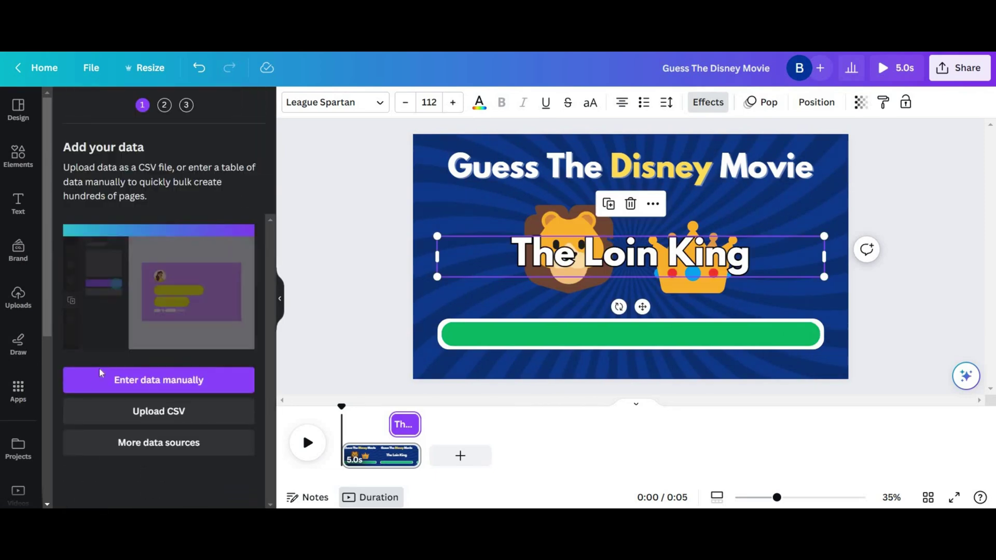
left_click(211, 382)
scroll(397, 269, "down", 5)
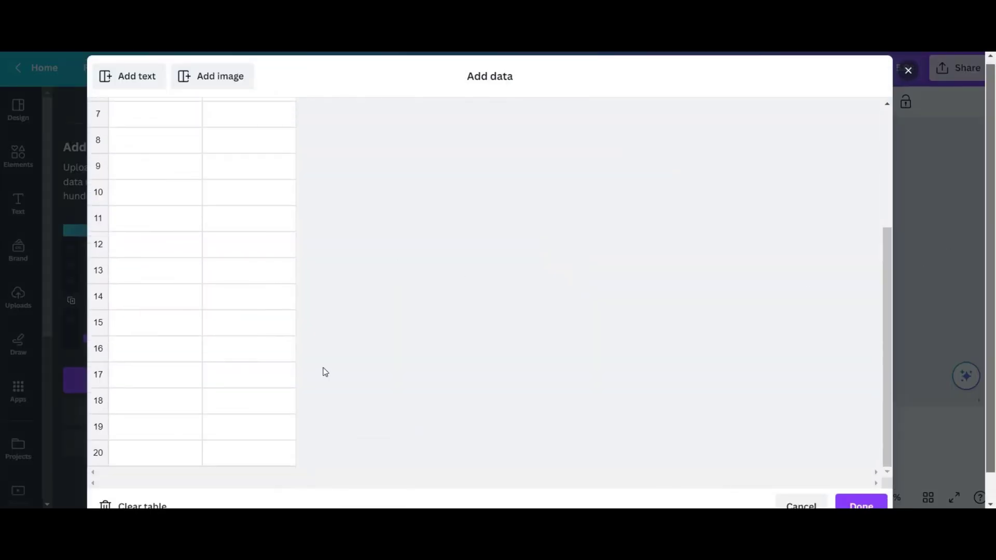
left_click(130, 476)
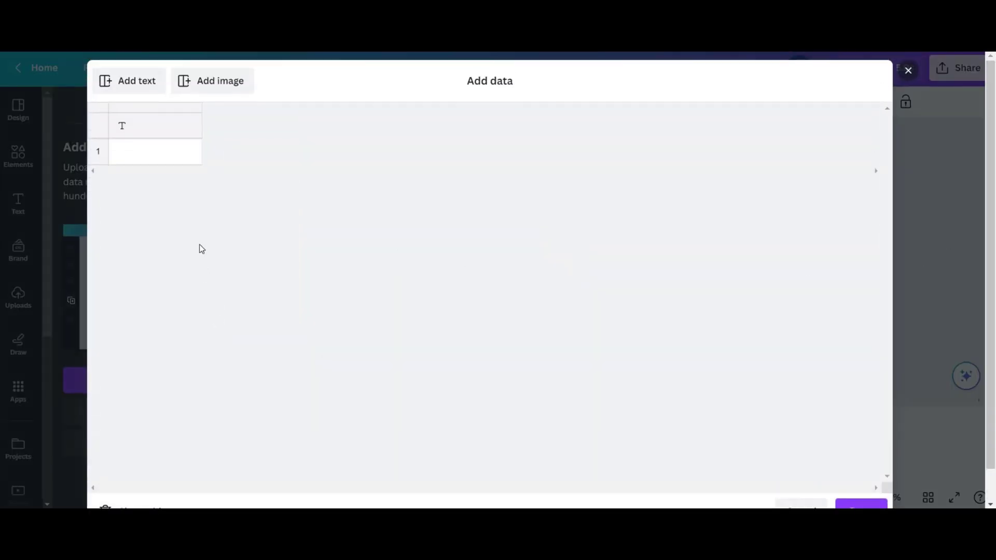
Paste the 20-film quiz data, delete the Disney Movie column, and confirm the table.
left_click(166, 127)
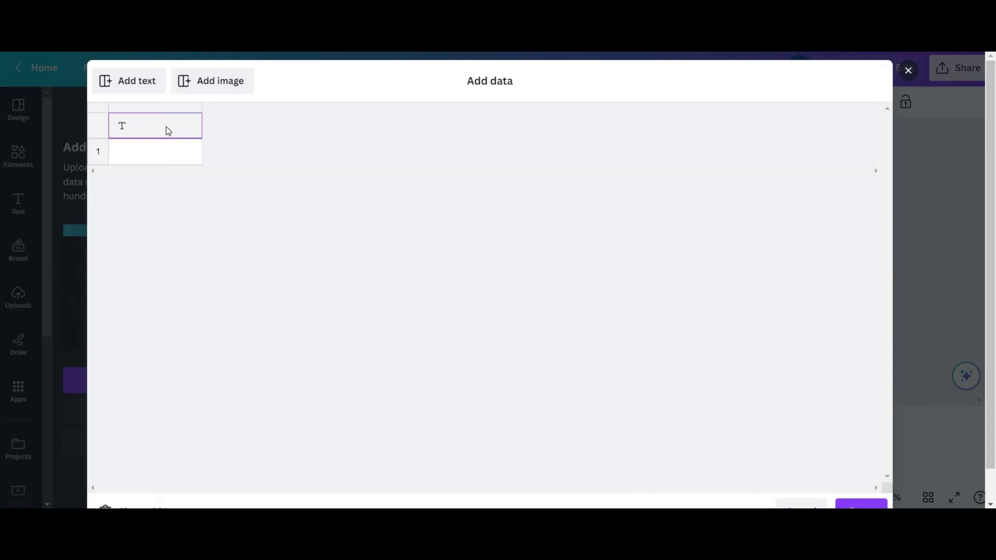
key("ctrl+v")
right_click(165, 127)
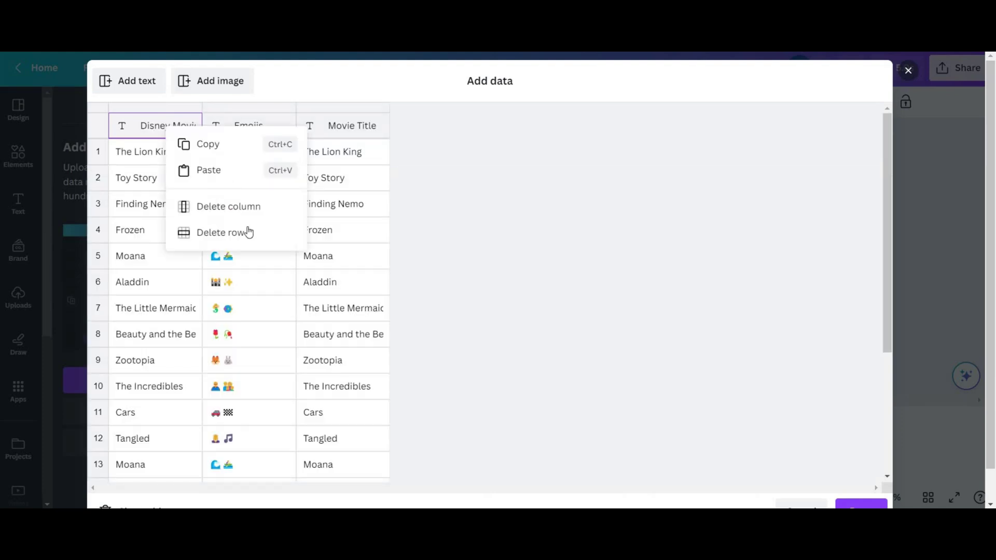
left_click(247, 210)
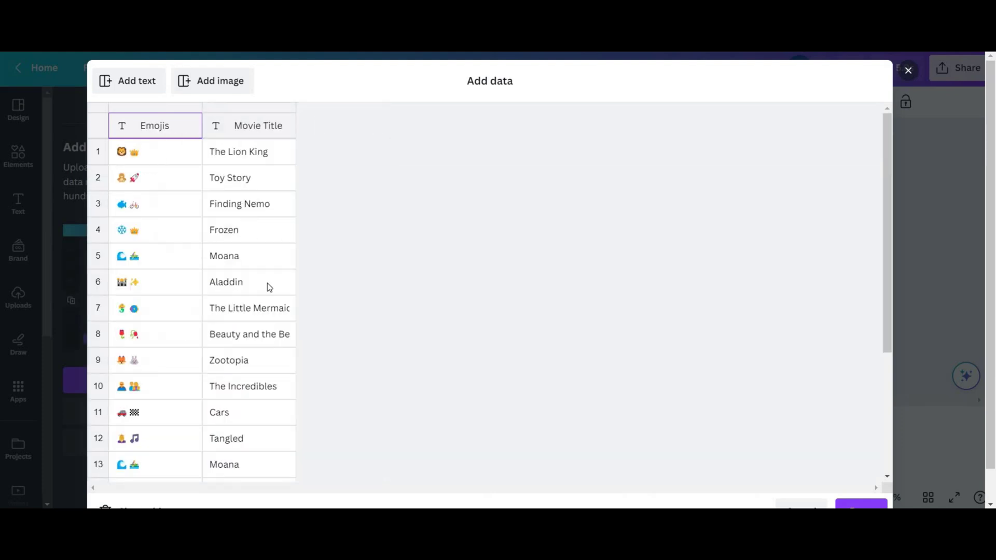
scroll(269, 287, "down", 4)
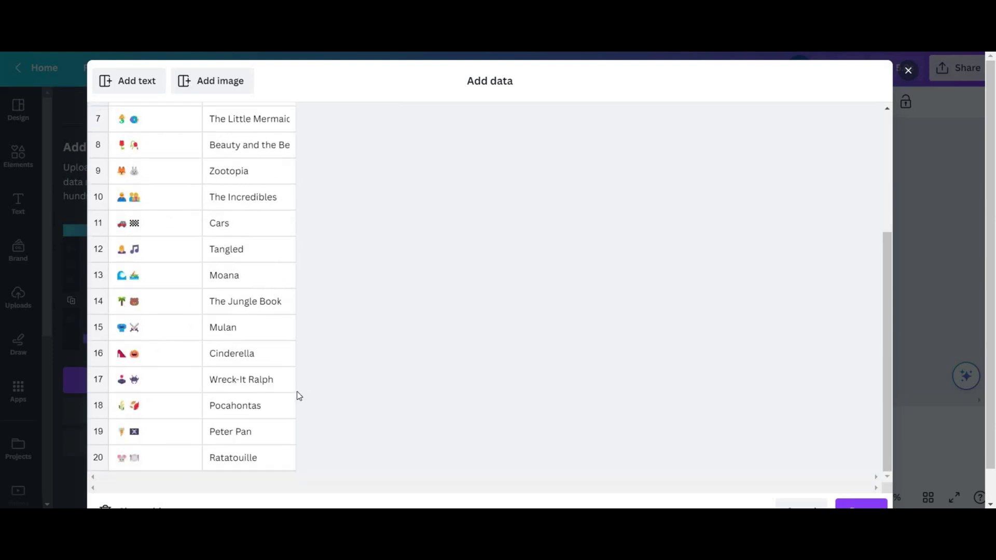
scroll(832, 432, "down", 1)
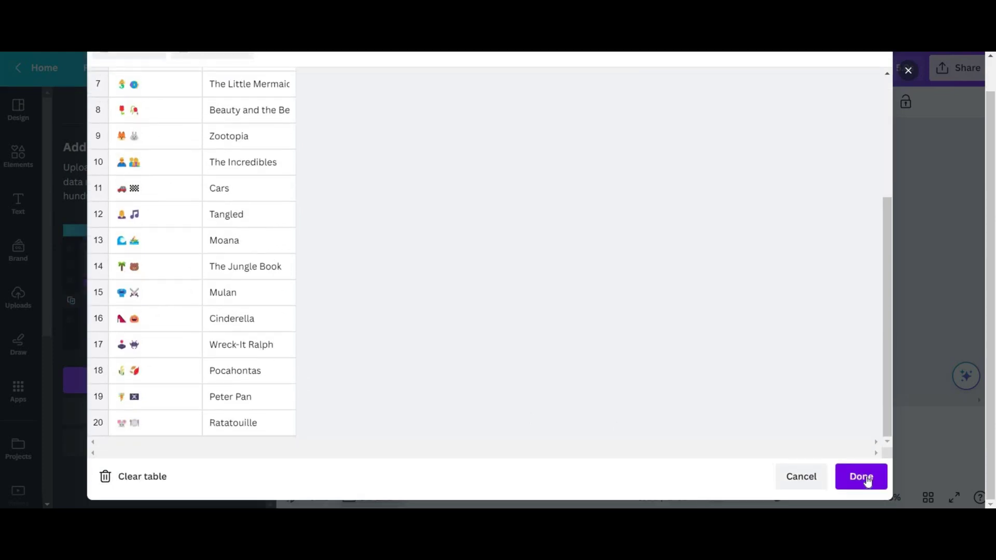
left_click(867, 480)
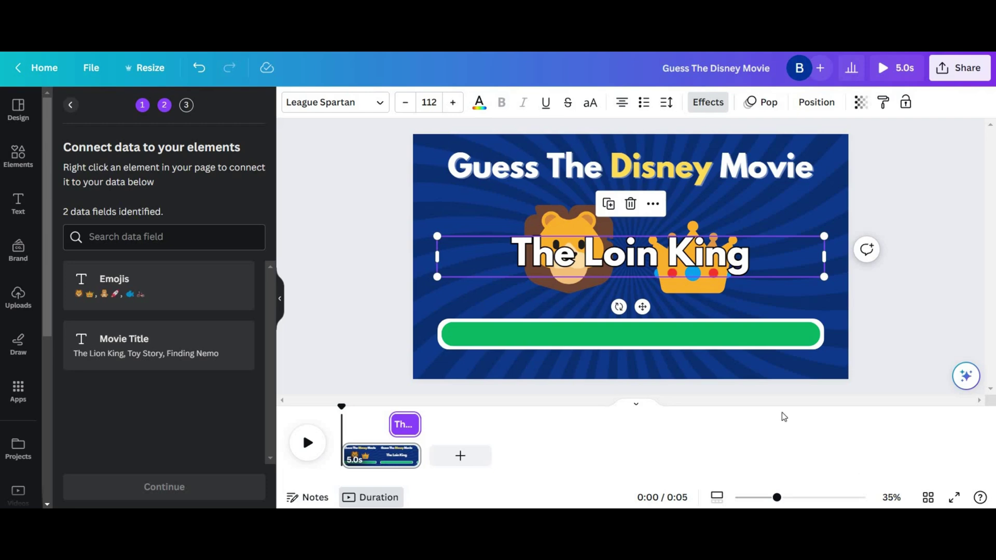
Connect the lion and crown emoji element to the Emojis field.
left_click(561, 216)
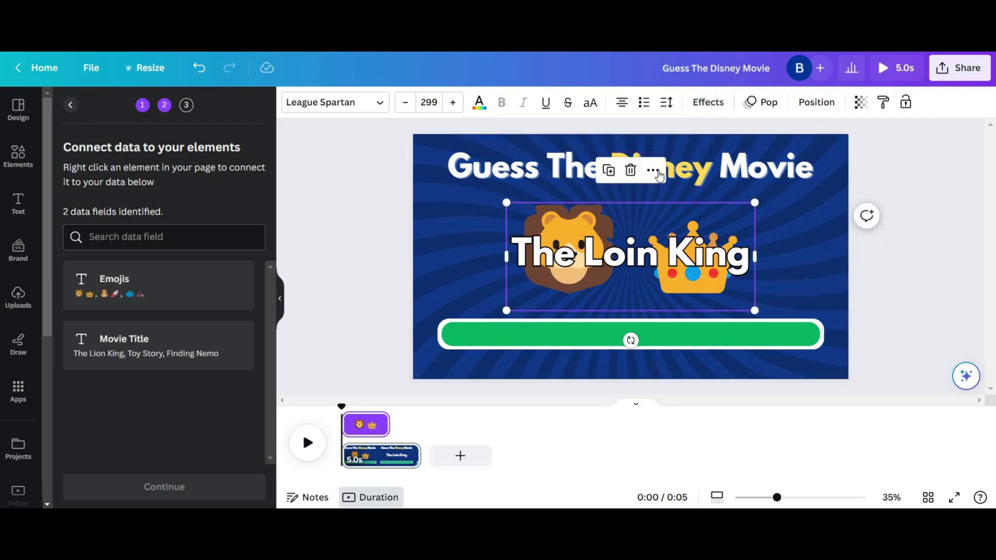
left_click(654, 170)
left_click(705, 347)
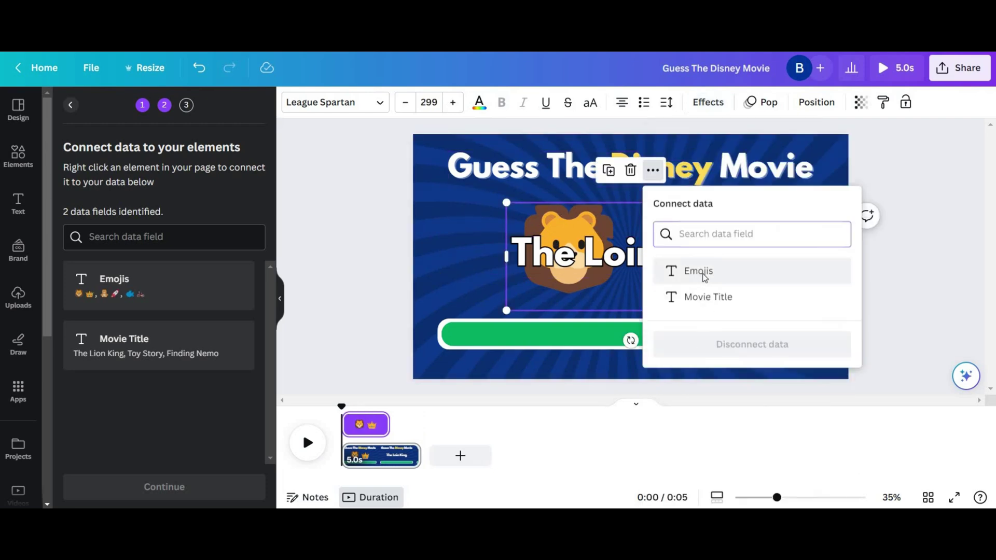
left_click(701, 275)
Connect the movie title text to the Movie Title field and continue to apply the data.
left_click(704, 262)
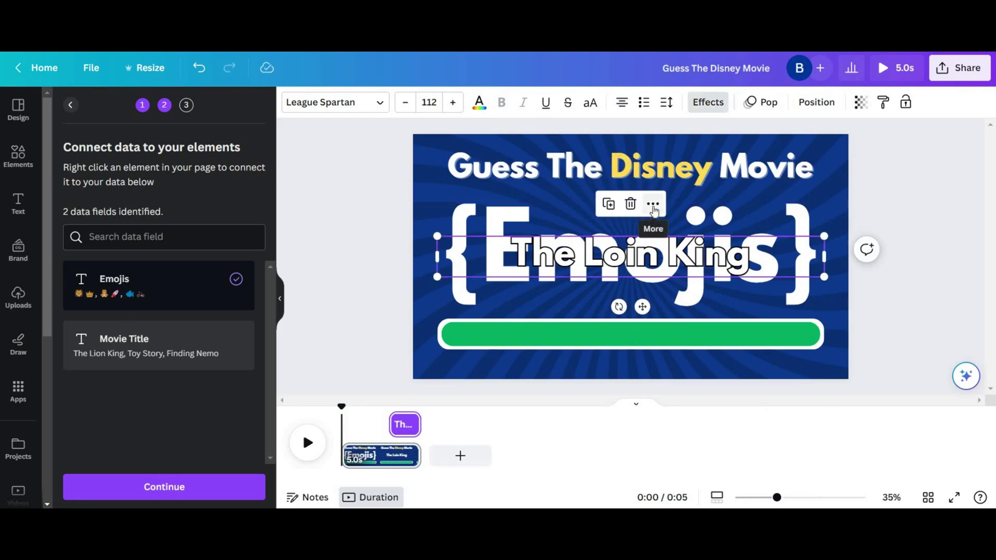
left_click(653, 204)
left_click(703, 347)
left_click(706, 238)
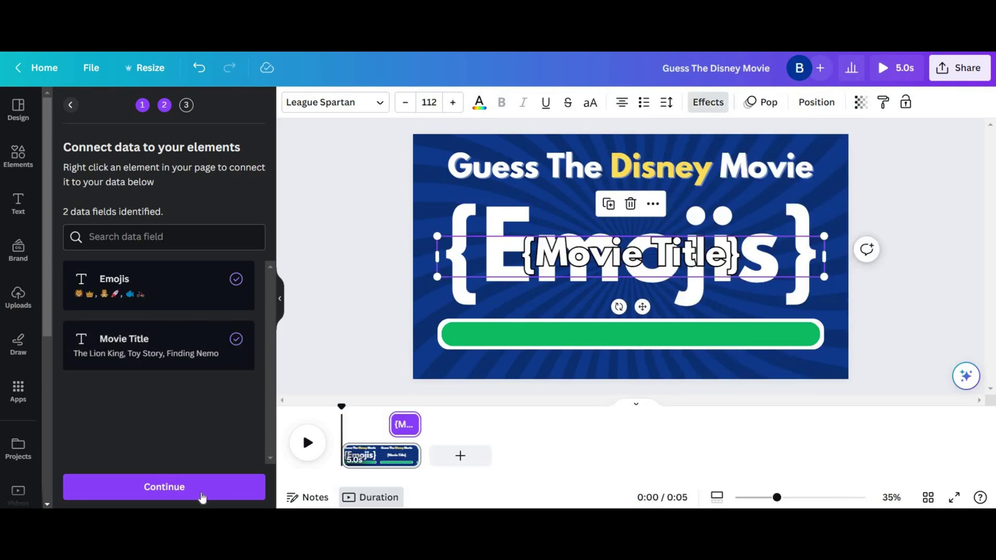
left_click(202, 497)
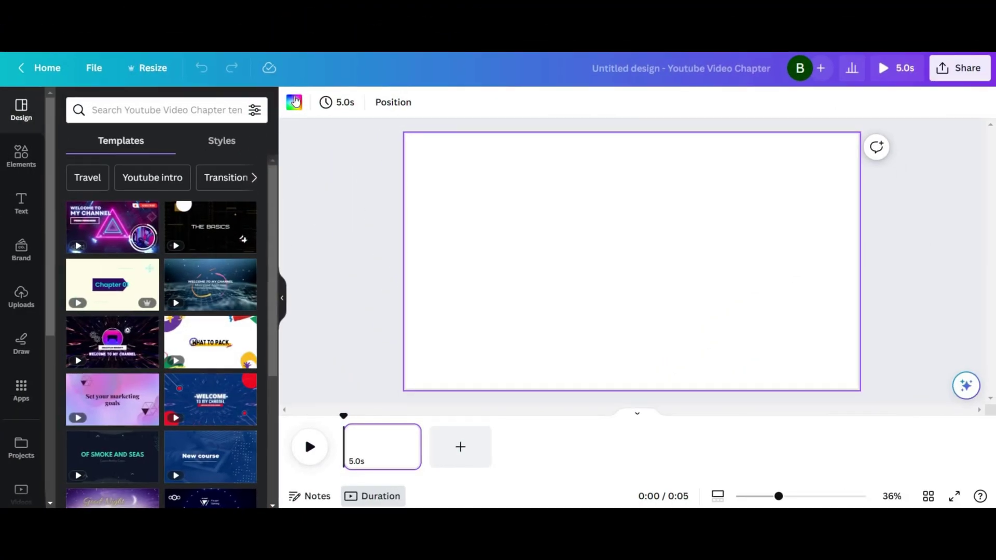
Set the page background to a dark navy blue (#0A3064).
left_click(294, 104)
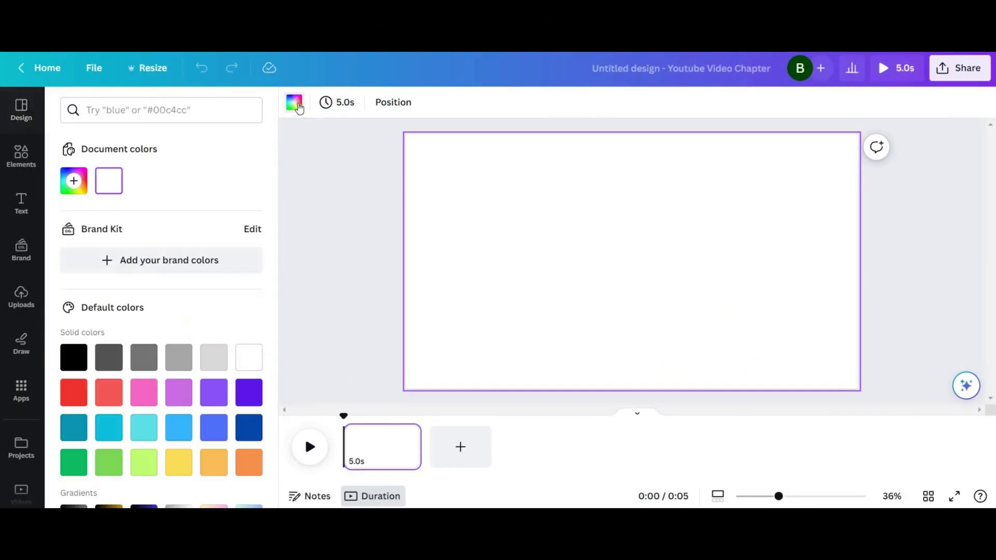
scroll(200, 275, "down", 3)
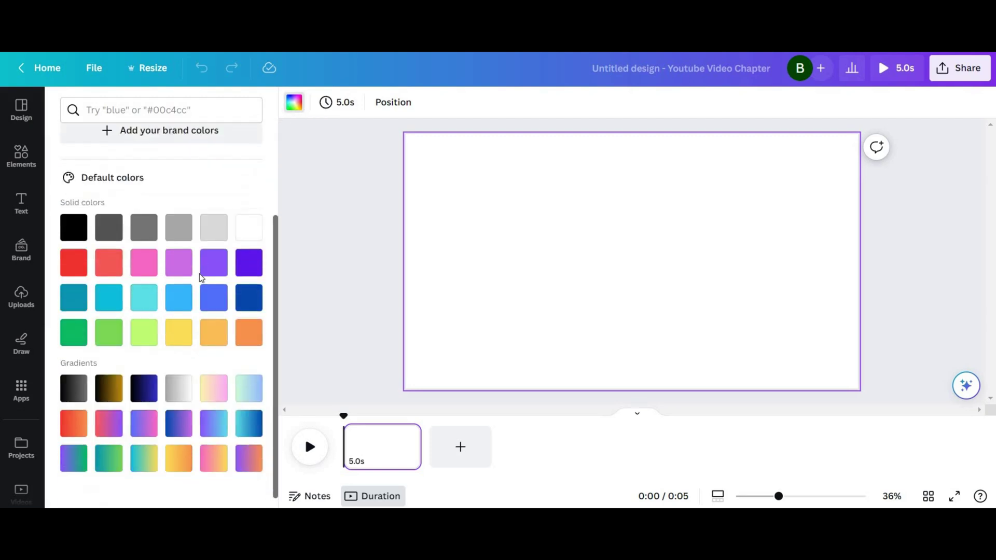
left_click(249, 299)
left_click(74, 180)
left_click(242, 275)
left_click_drag(241, 275, 235, 285)
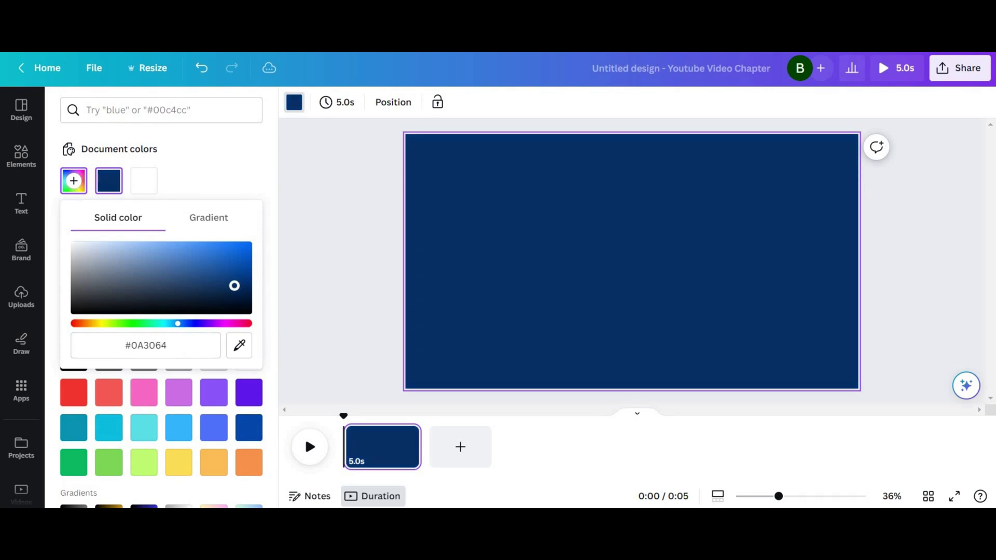
left_click(285, 255)
Search graphics for 'spiral background' and add the orange and yellow sunburst to the page.
left_click(29, 150)
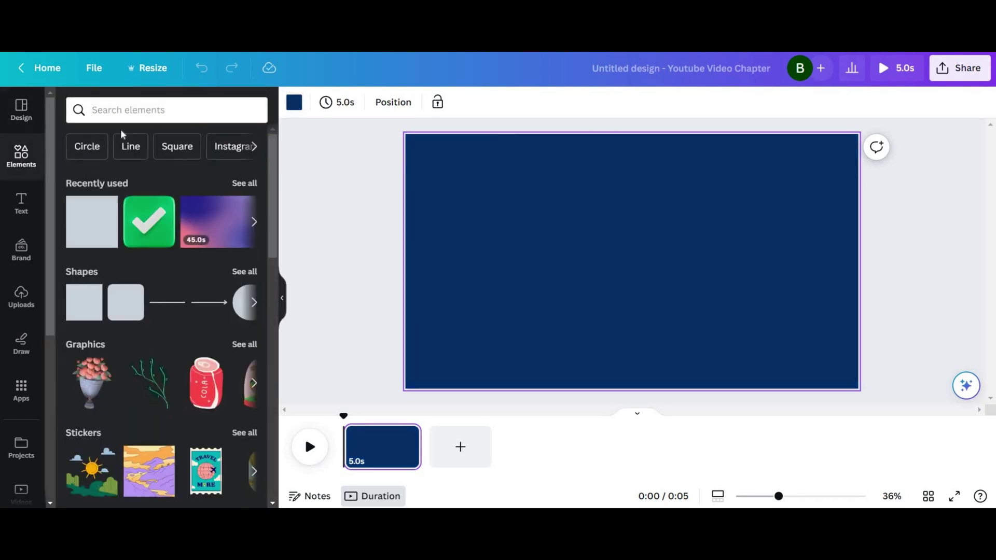
left_click(122, 104)
type("spiral")
key("Down")
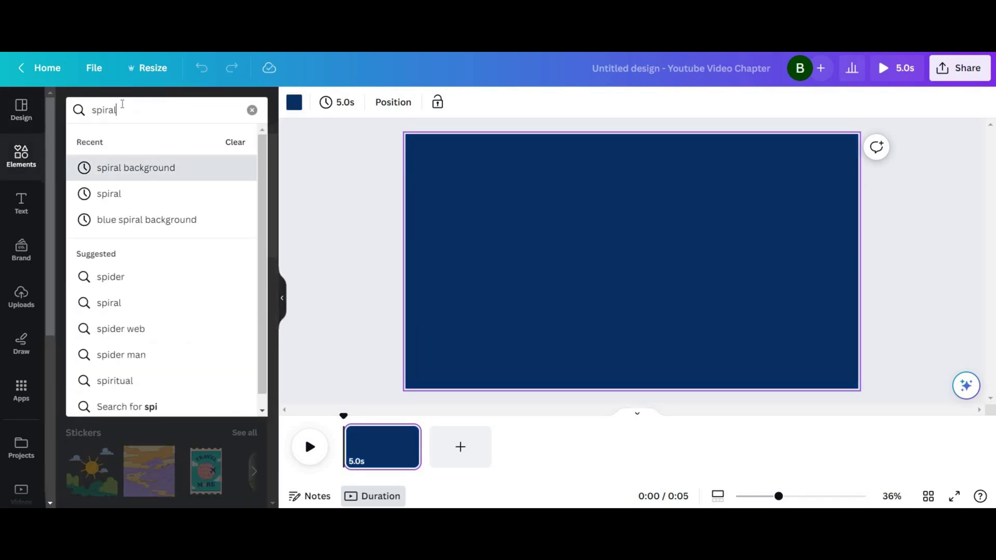
key("Return")
left_click(106, 144)
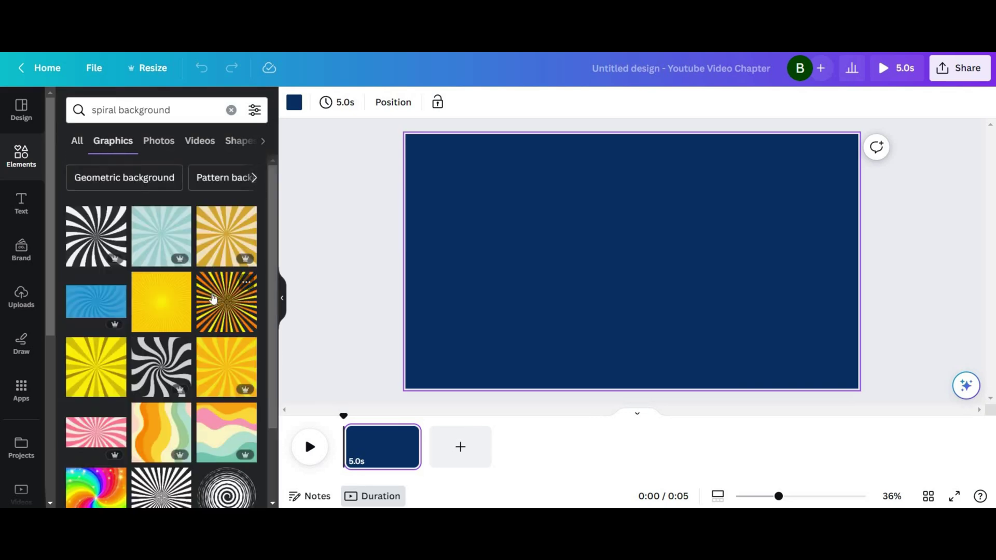
left_click(221, 309)
Enlarge the sunburst graphic to fill the whole page.
left_click_drag(580, 311, 363, 409)
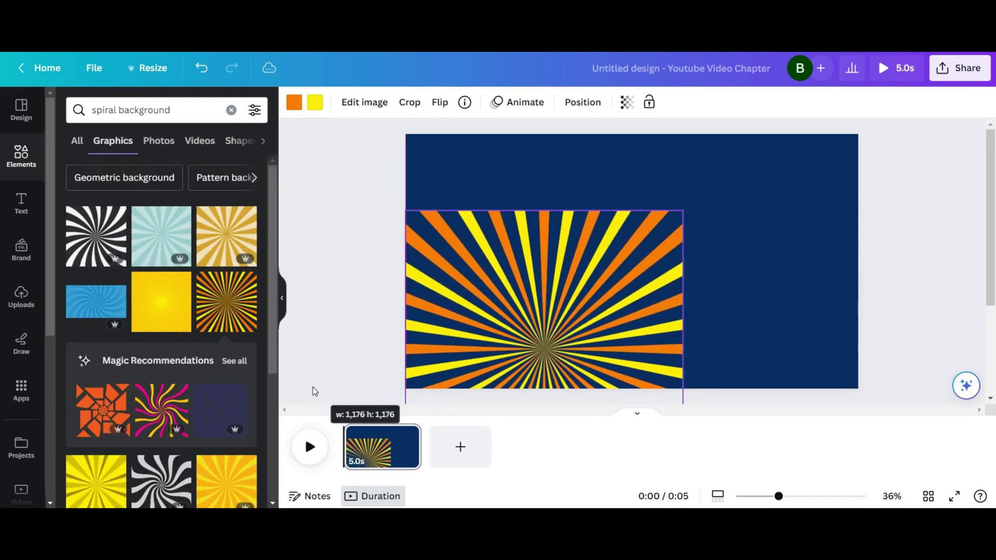
left_click_drag(682, 210, 874, 122)
scroll(498, 312, "down", 2)
left_click_drag(402, 394, 350, 407)
scroll(700, 269, "up", 2)
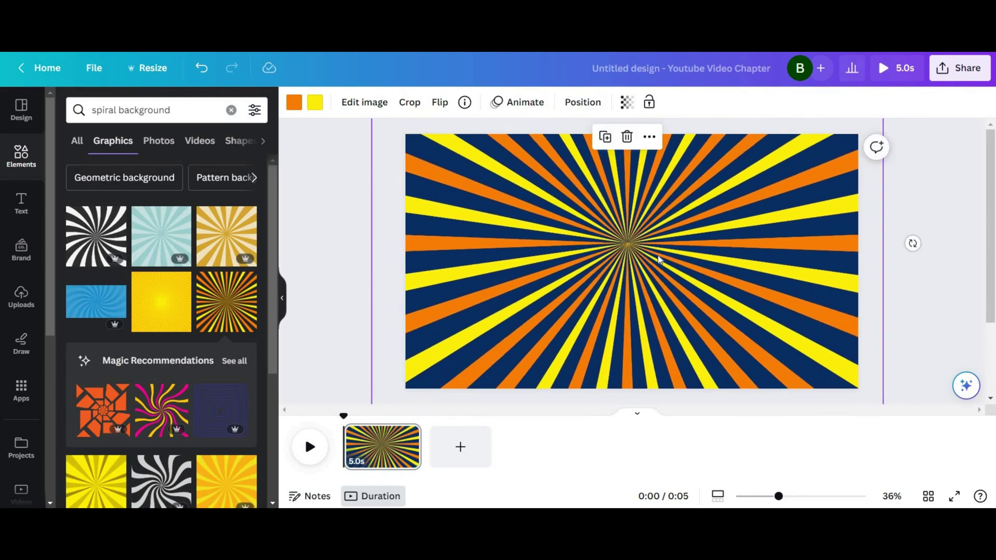
Recolour the sunburst rays white and set its transparency to 9.
left_click(321, 112)
left_click(249, 357)
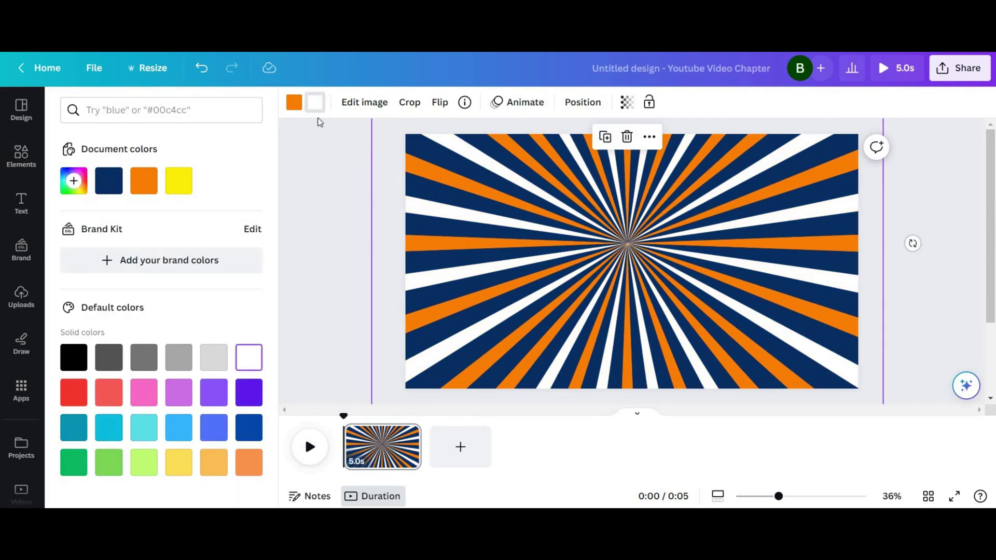
left_click(294, 102)
left_click(249, 357)
left_click(627, 103)
left_click_drag(625, 155, 515, 173)
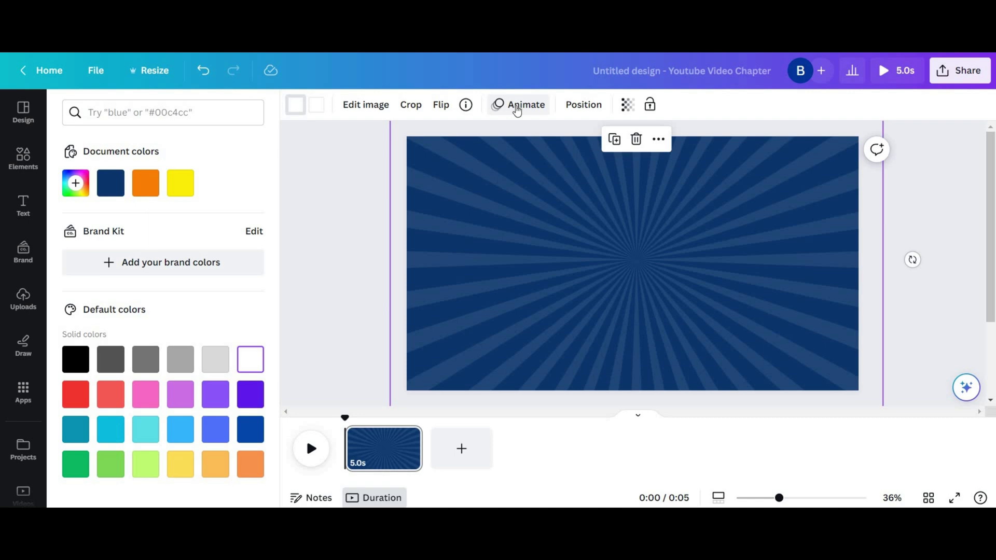
Apply the Rotate animation to the sunburst and place a new heading on the page.
left_click(516, 109)
left_click_drag(273, 170, 281, 394)
left_click(89, 400)
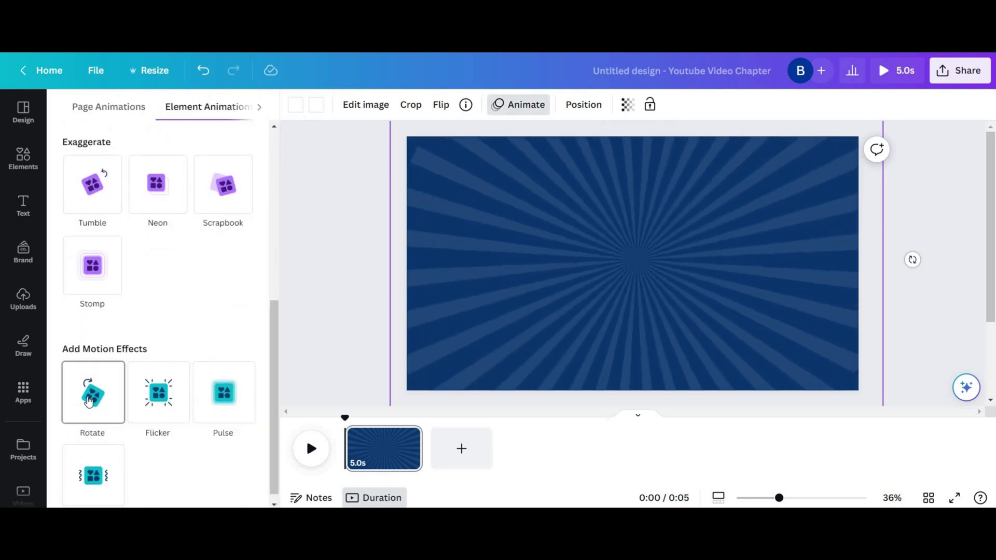
left_click(90, 400)
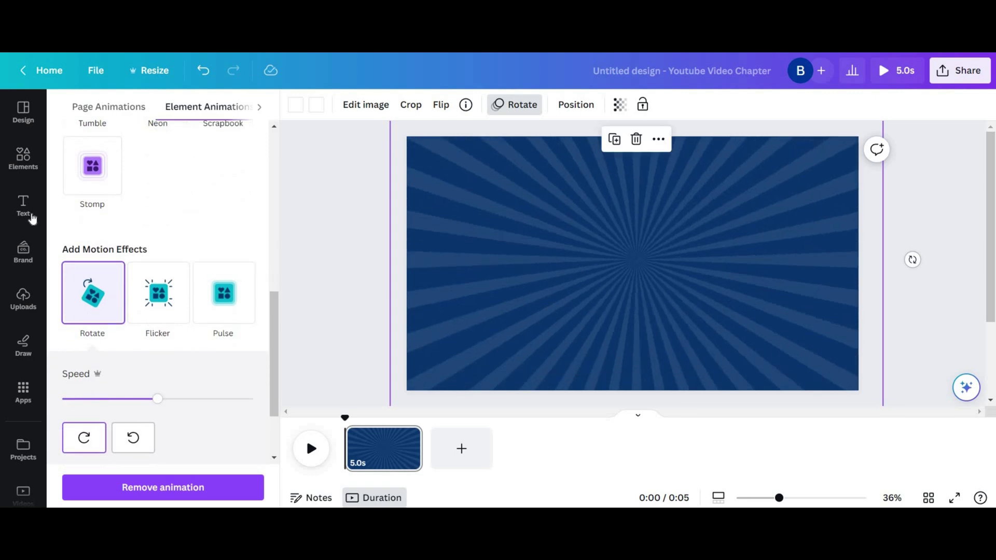
left_click_drag(548, 248, 477, 231)
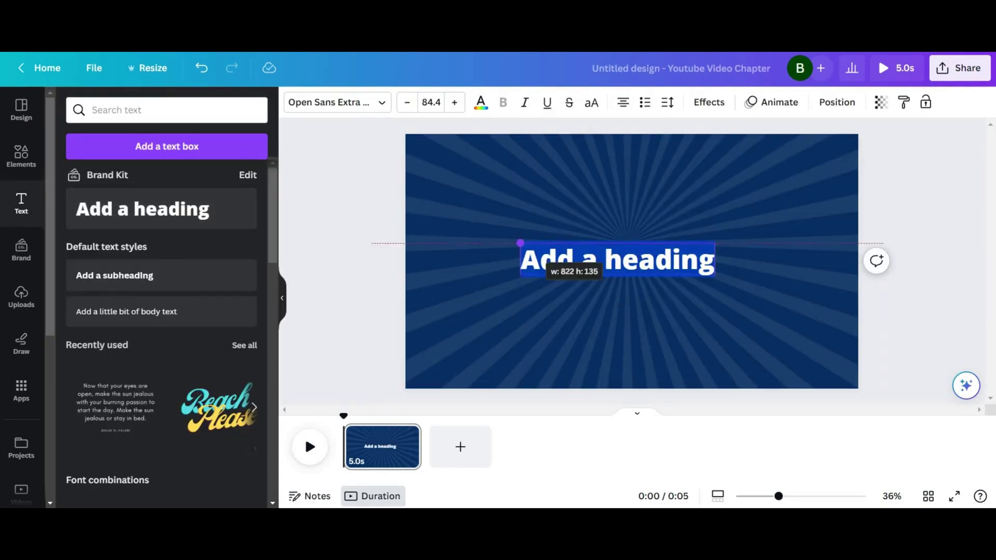
Add the heading 'Guess The Disney Movie', sized and centred across the top of the page.
left_click_drag(630, 259, 631, 179)
type("Gu")
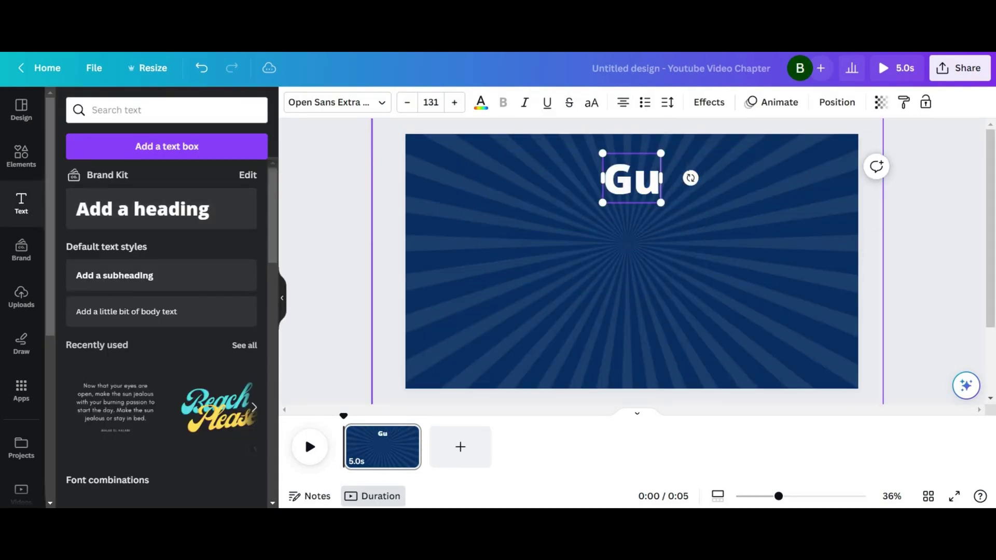
type("ess The Disney Movie")
left_click_drag(406, 259, 477, 243)
left_click_drag(477, 199, 422, 198)
left_click_drag(640, 179, 631, 175)
Set the heading to League Spartan, colour 'Disney' yellow, and make the page last 7.0s.
left_click(383, 104)
left_click(124, 302)
double_click(667, 168)
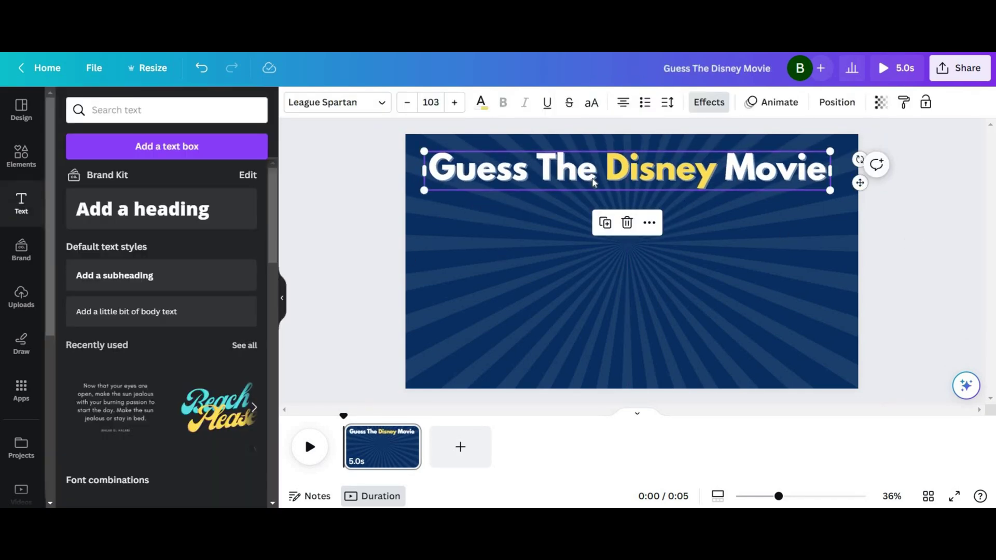
left_click_drag(423, 449, 449, 444)
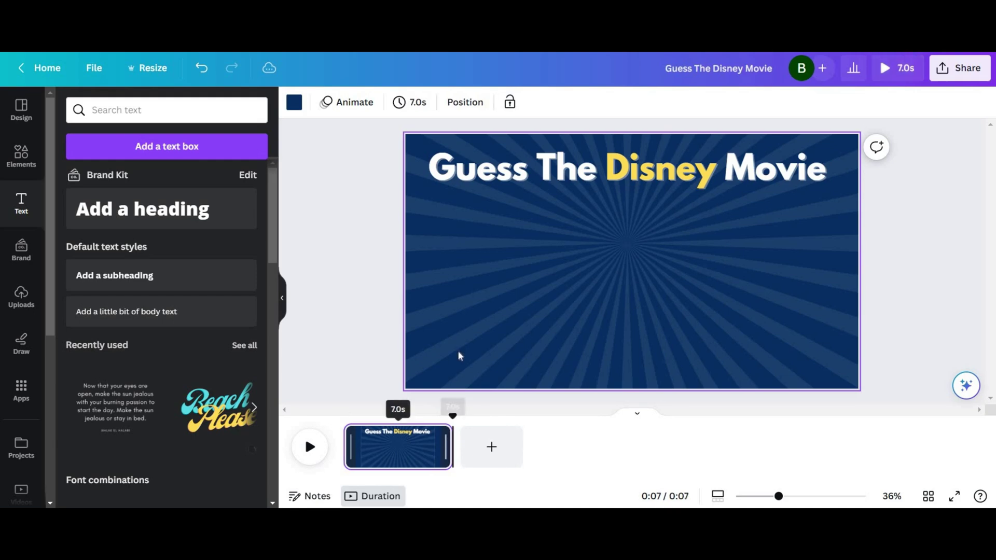
left_click(459, 336)
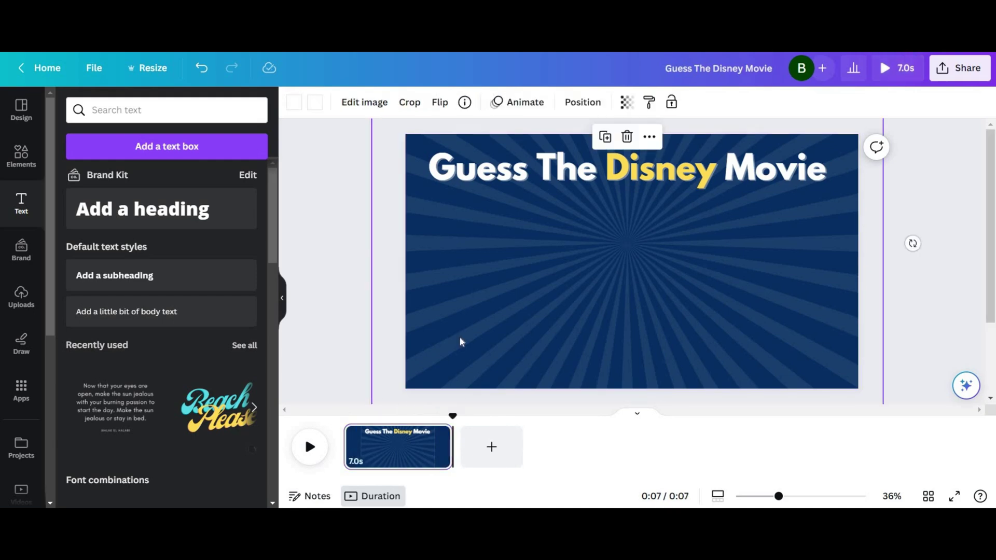
Add a square and shape it into a thin green bar near the bottom of the page.
left_click(21, 156)
left_click(231, 104)
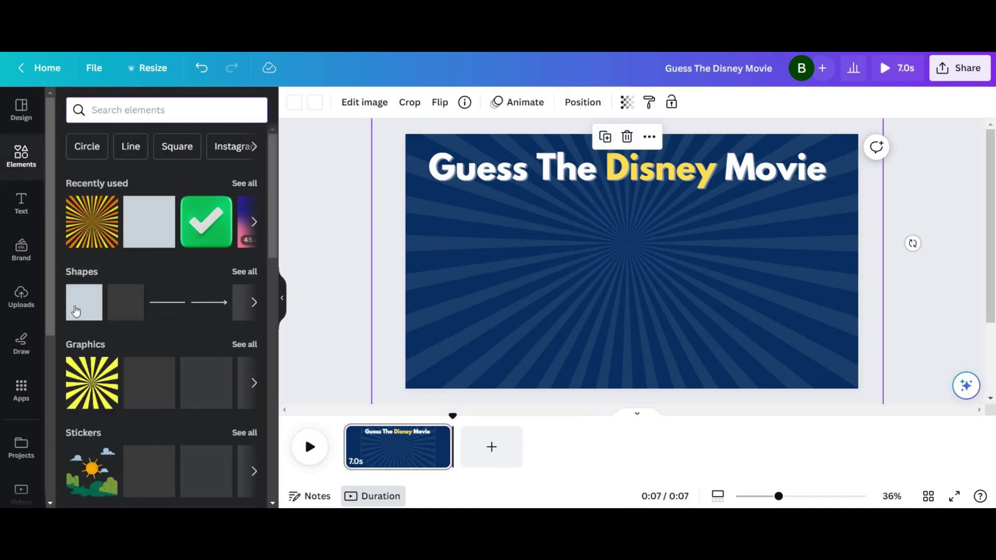
left_click(149, 221)
left_click_drag(632, 223, 643, 275)
left_click_drag(700, 296, 536, 362)
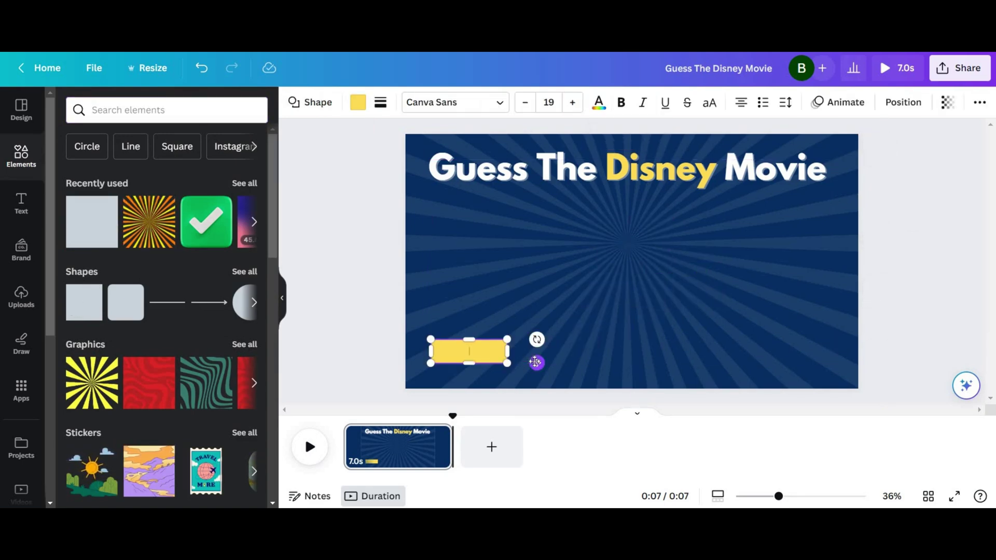
left_click_drag(470, 340, 470, 343)
left_click(357, 102)
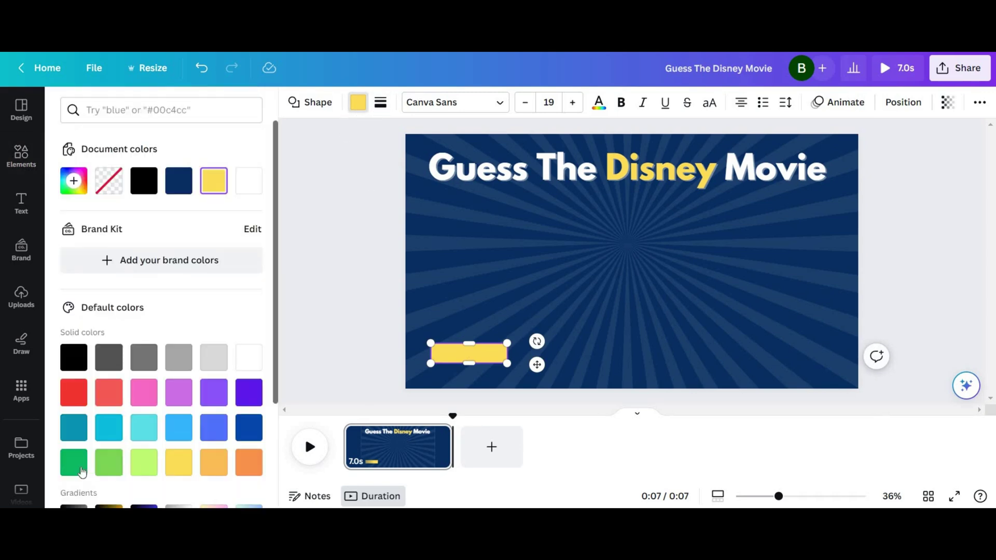
left_click(73, 462)
left_click(491, 306)
left_click(503, 359)
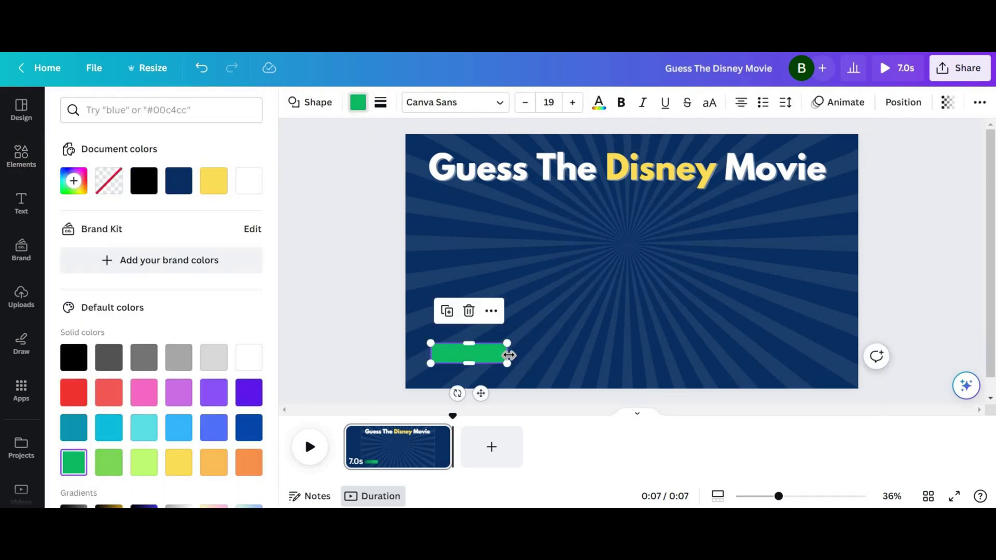
mouse_move(509, 355)
left_mouse_down()
mouse_move(542, 355)
mouse_move(496, 355)
left_mouse_up()
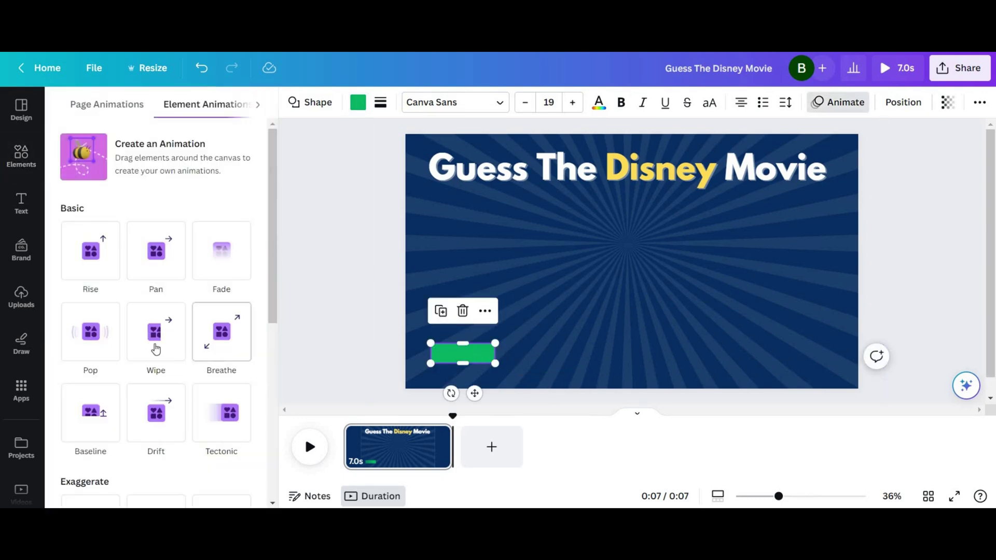
Give the bar a Wipe animation and paste copies in a row to form the timer.
left_click(155, 345)
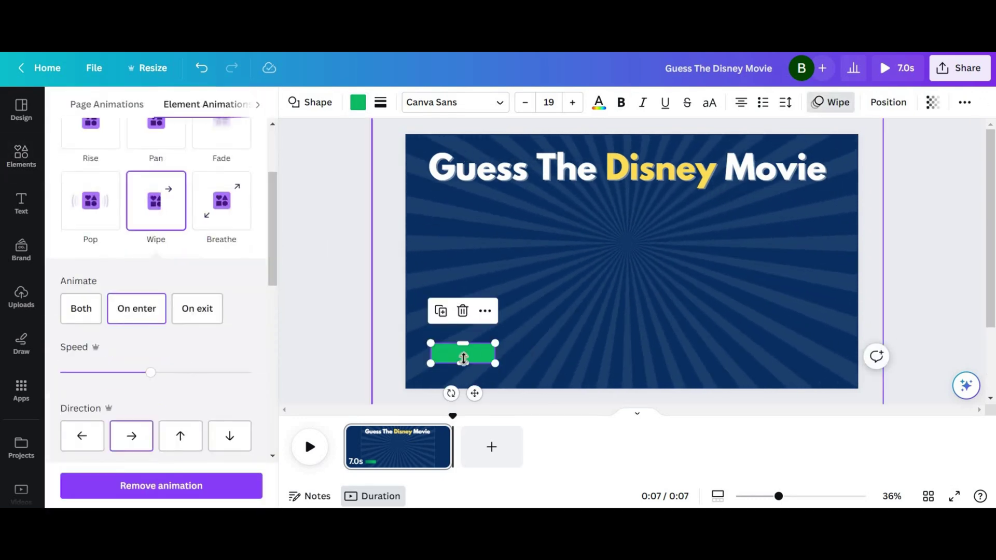
right_click(473, 355)
left_click(517, 145)
left_click(530, 347)
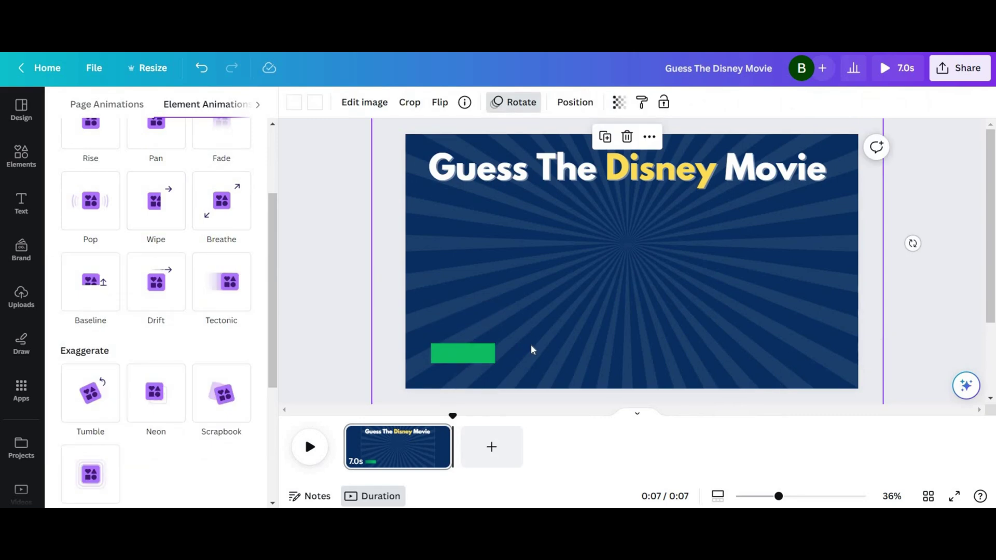
key("ctrl+v")
left_click_drag(467, 358, 796, 352)
left_click(572, 352)
key("ctrl+v")
left_click(641, 356)
key("ctrl+v")
key("ctrl+v")
key("ctrl+v")
left_click(464, 359)
Show element timing, preview the playback, and trim the bar's start so it appears later.
left_click(487, 315)
left_click(522, 356)
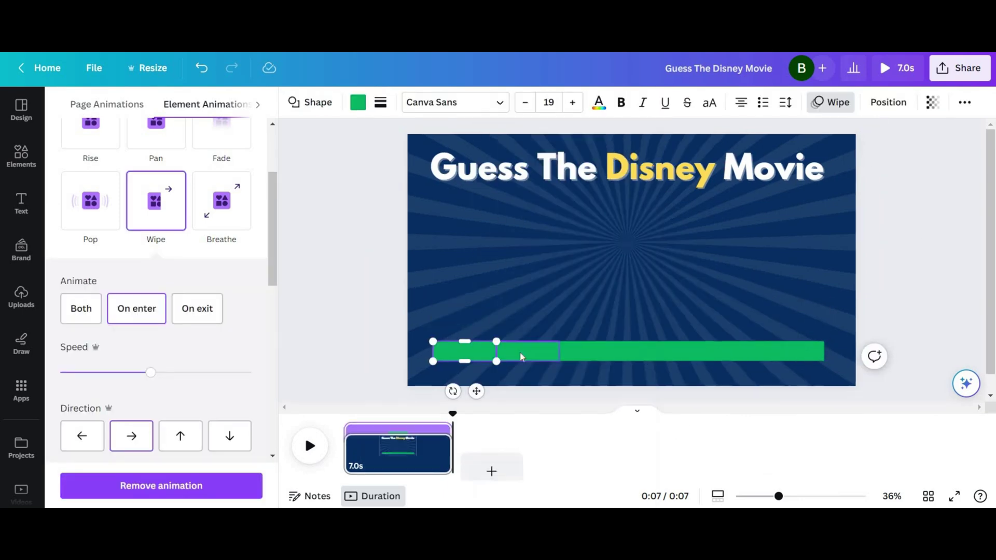
left_click(313, 447)
left_click_drag(453, 405, 368, 413)
left_click(314, 447)
left_click(313, 448)
left_click(314, 447)
left_click(312, 445)
left_click(465, 349)
left_click(518, 351)
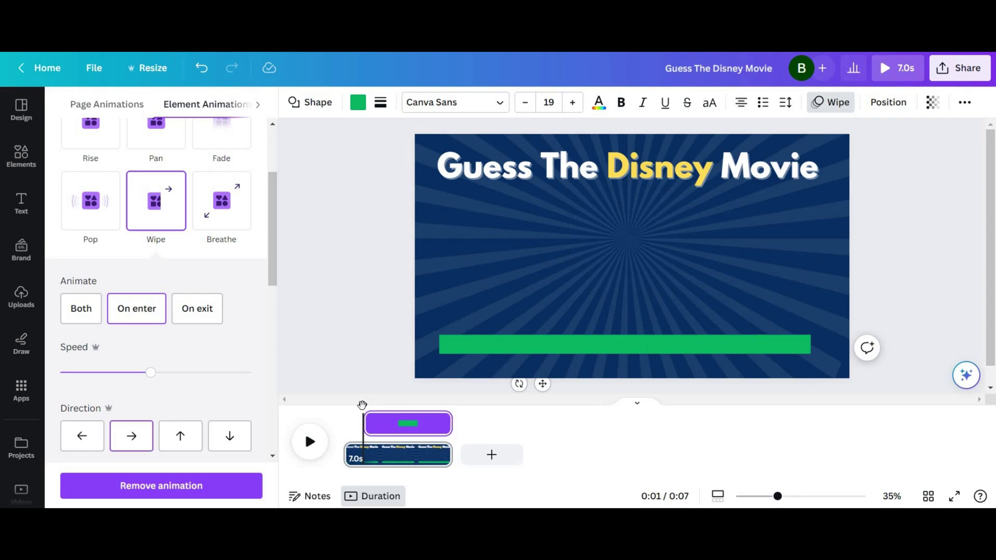
left_click_drag(374, 419, 399, 423)
Paste the lion and crown emojis onto the quiz page, enlarged and positioned.
left_click(310, 441)
left_click(382, 299)
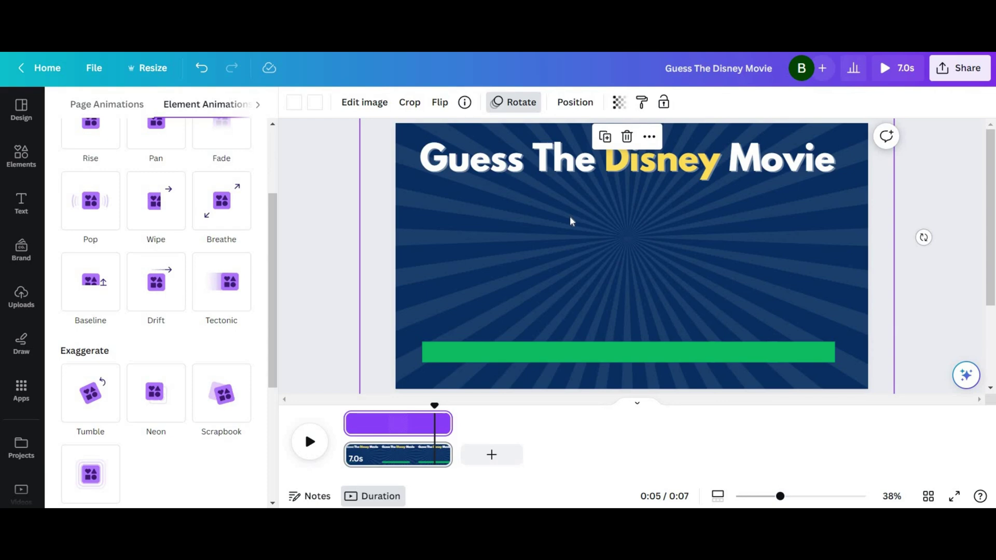
key("ctrl+v")
left_click_drag(624, 252, 696, 276)
left_click(776, 280)
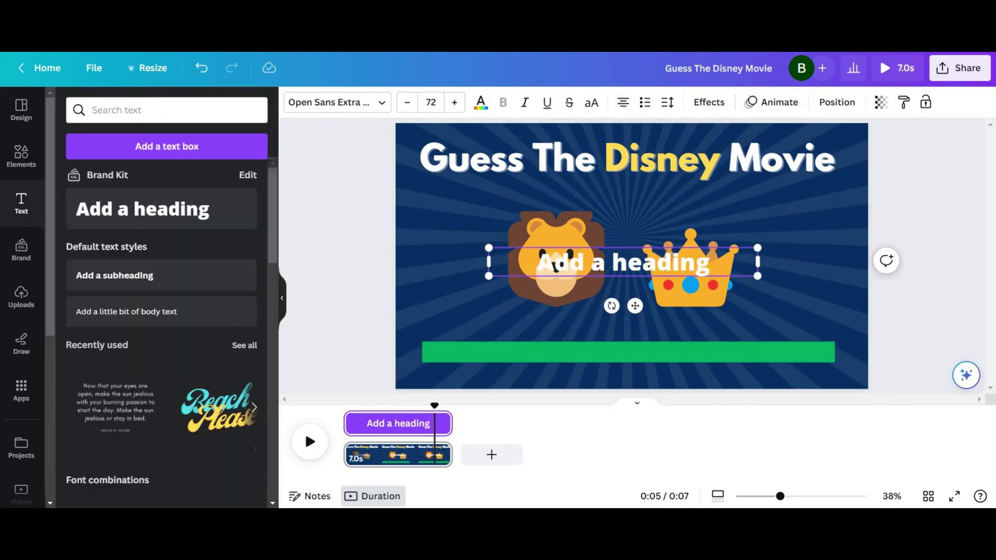
left_click_drag(489, 276, 416, 283)
Trim the emojis' clip to 4.7s, give The Lion King text a Pop animation, and preview the page.
left_click_drag(365, 421, 434, 423)
left_click_drag(445, 423, 431, 423)
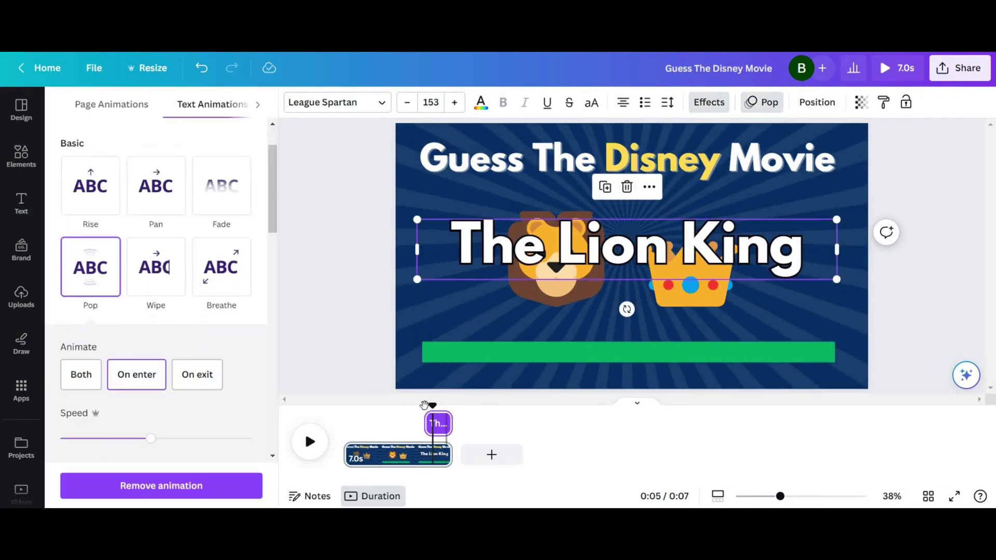
left_click(691, 291)
left_click_drag(421, 424, 406, 426)
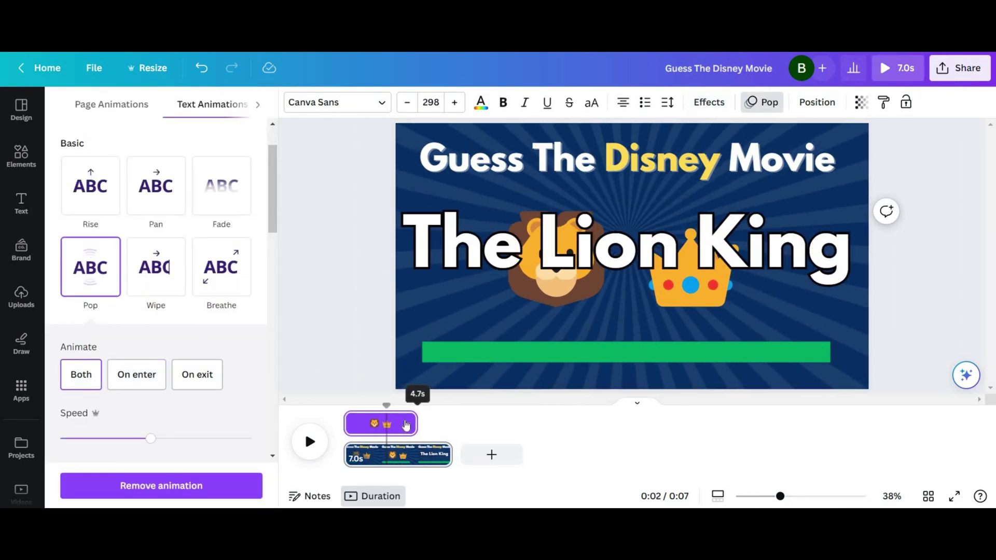
left_click(318, 445)
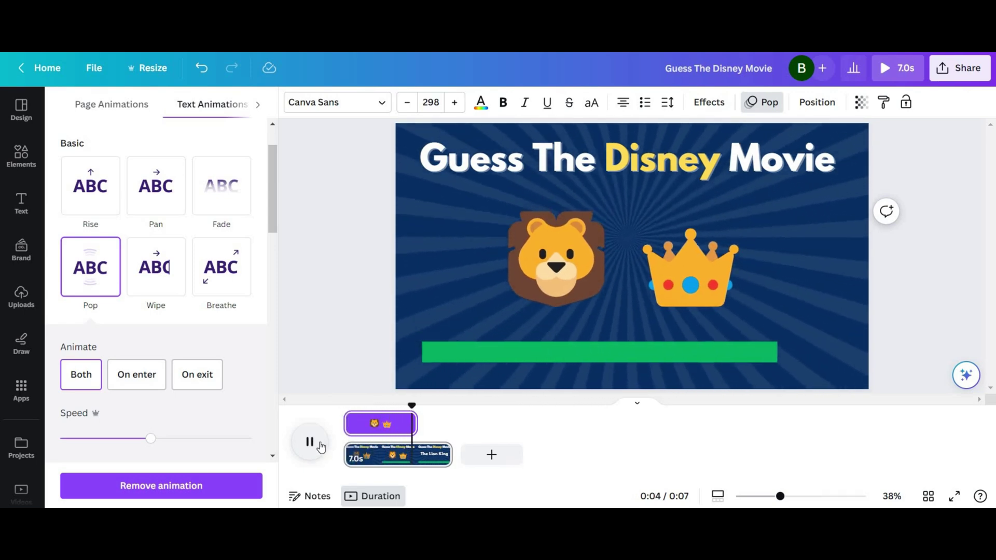
right_click(431, 455)
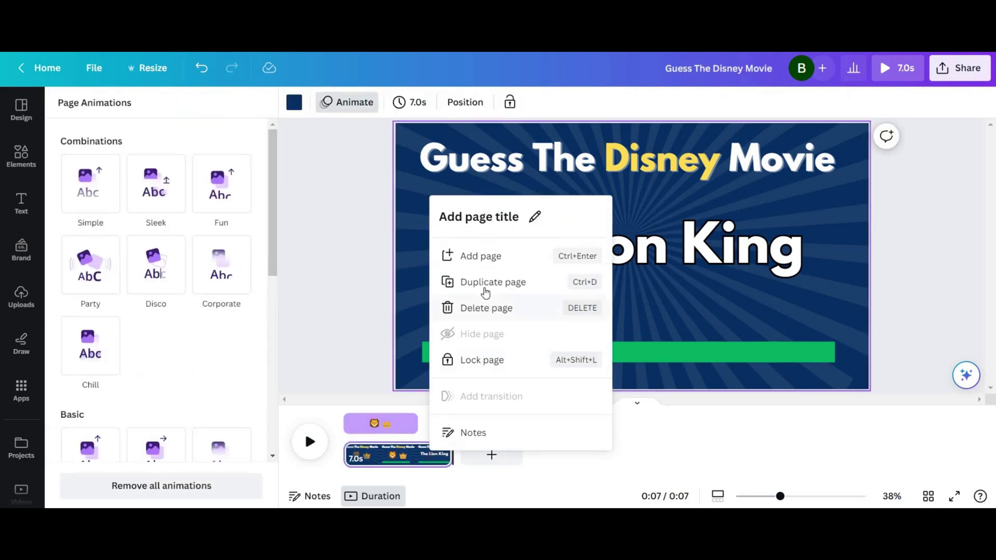
Duplicate the Lion King page and rewrite its answer as Toy Story.
left_click(509, 286)
double_click(632, 249)
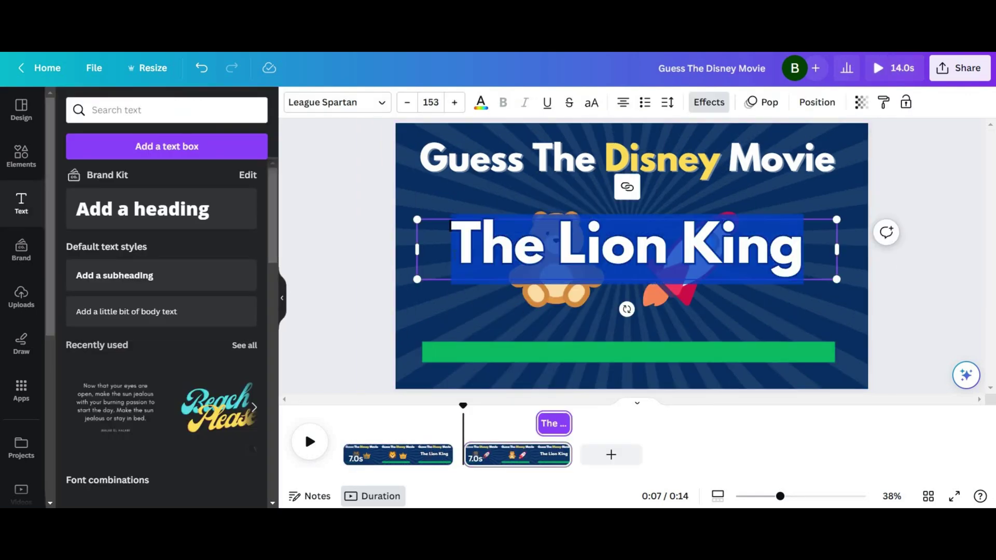
left_click(309, 441)
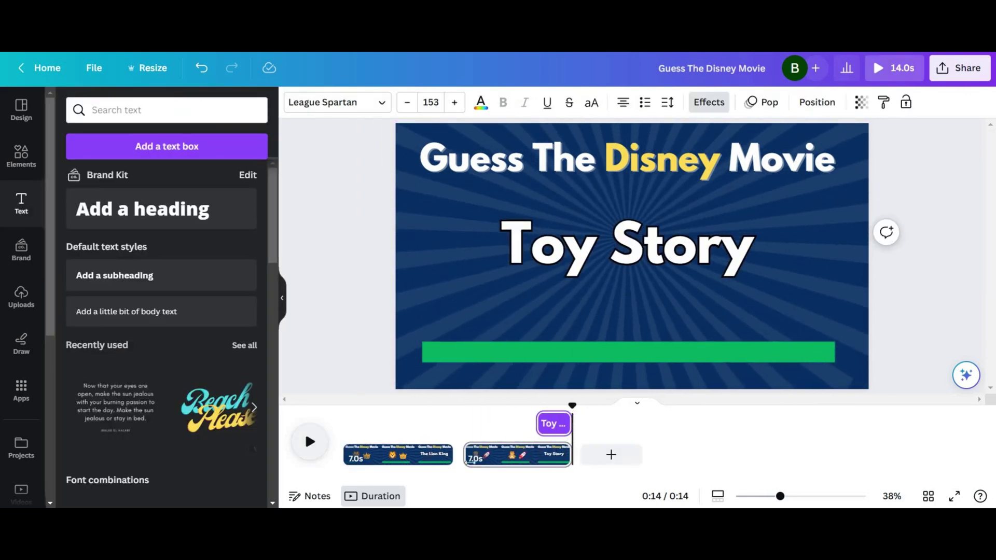
Duplicate the Toy Story page and change its answer to Finding Nemo.
right_click(497, 456)
left_click(586, 287)
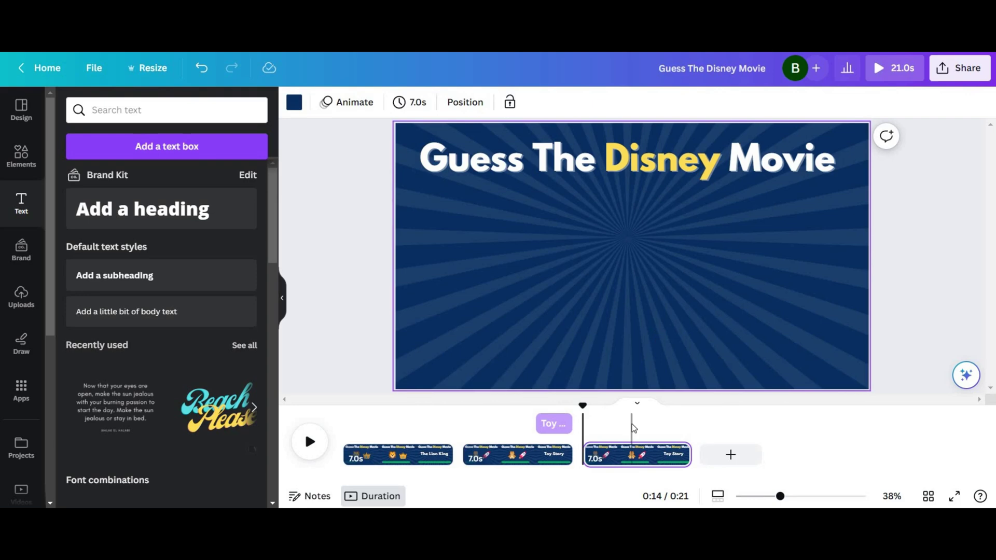
left_click(710, 298)
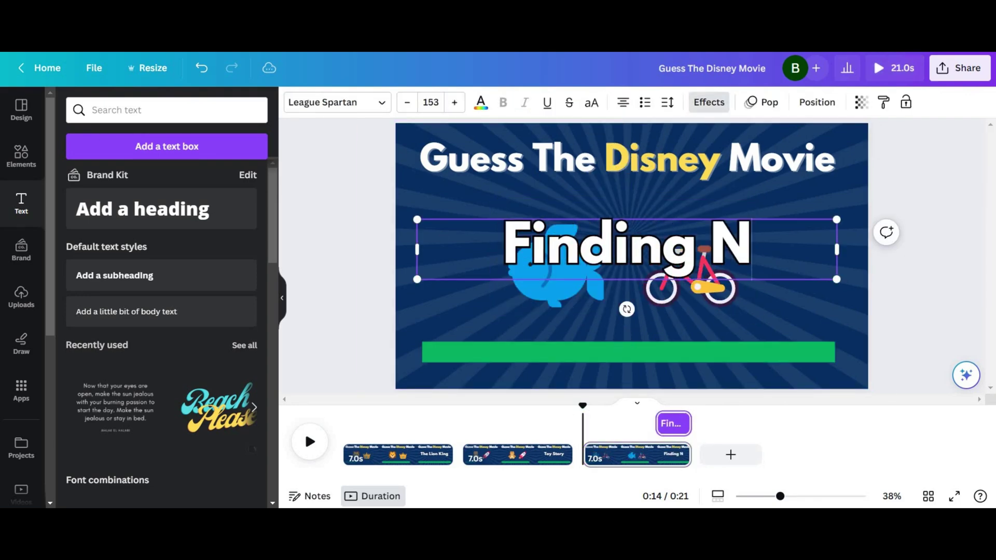
type("emo")
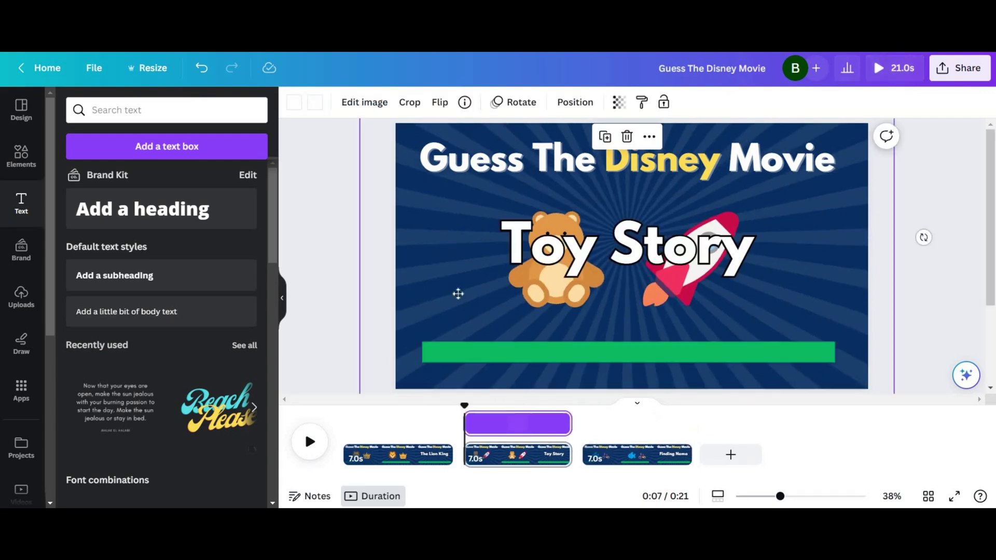
Make the Toy Story page background purple.
left_click_drag(458, 293, 534, 294)
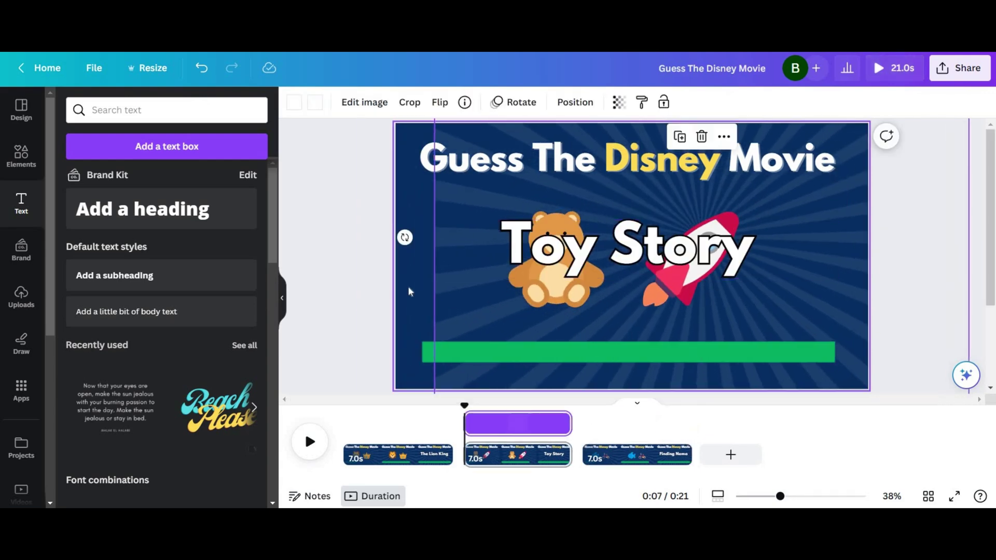
left_click(409, 291)
left_click(296, 101)
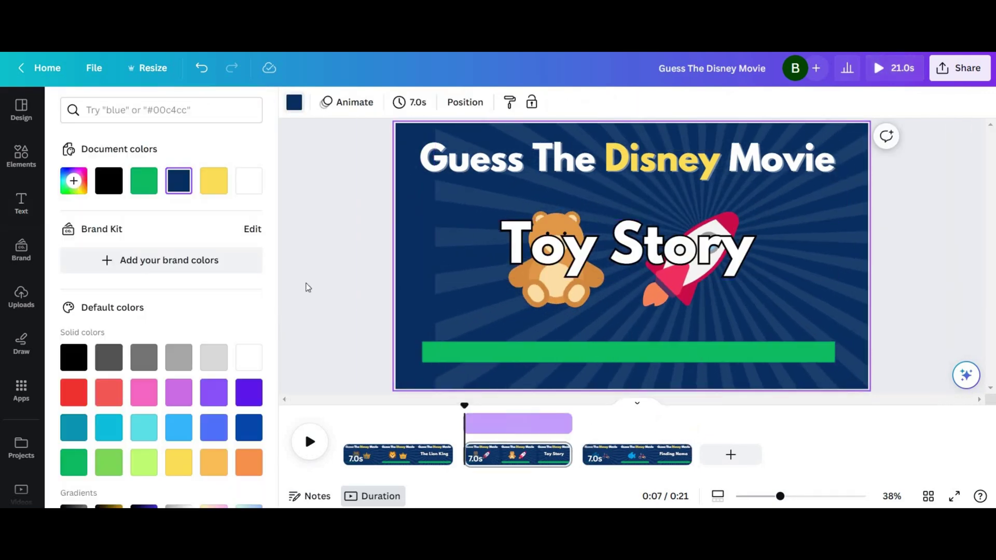
left_click(219, 399)
Preview the Toy Story page and bring up the transition between pages 1 and 2.
left_click(397, 297)
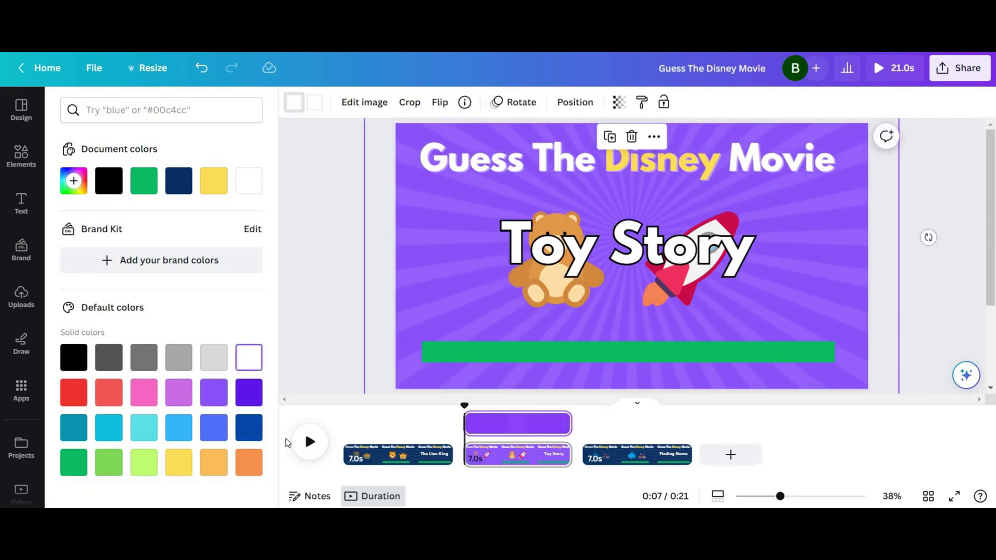
left_click(307, 441)
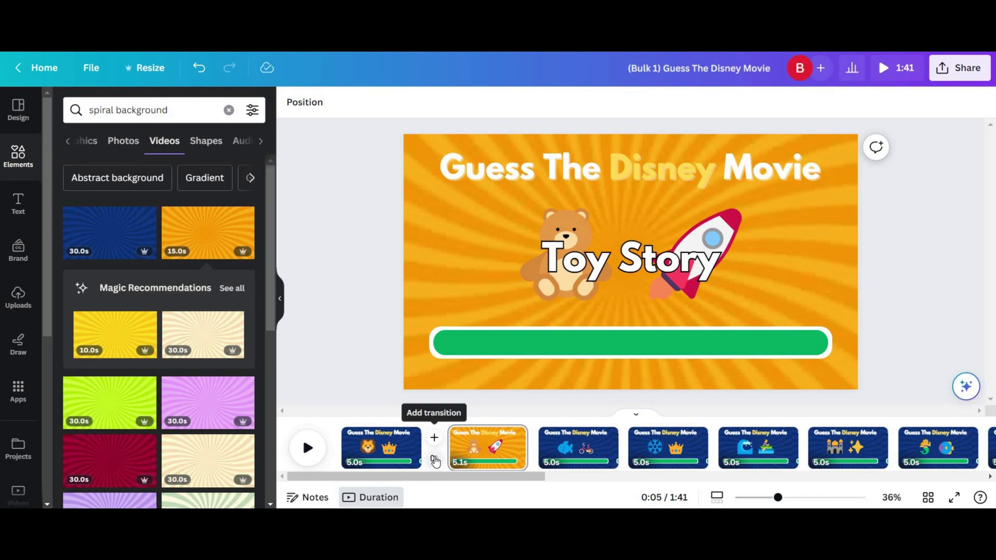
left_click(434, 461)
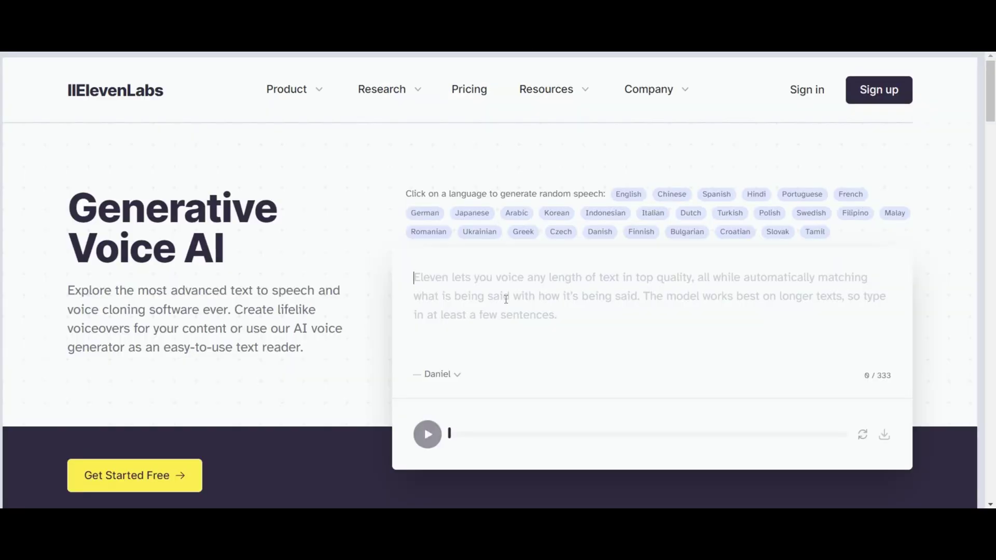
Paste the Disney movie title list into the ElevenLabs text box, keeping the Daniel voice.
key("ctrl+v")
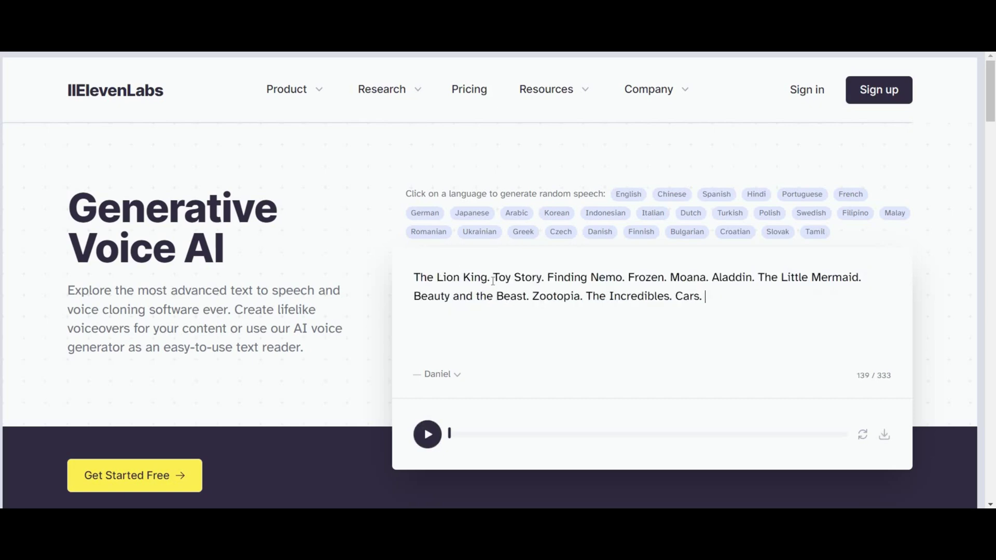
left_click(459, 375)
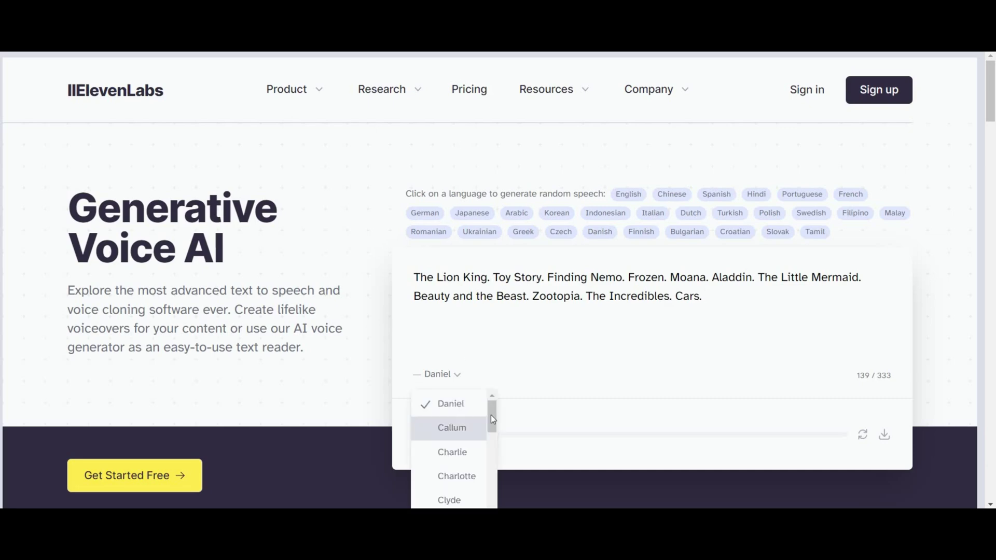
left_click_drag(491, 415, 514, 353)
left_click(514, 353)
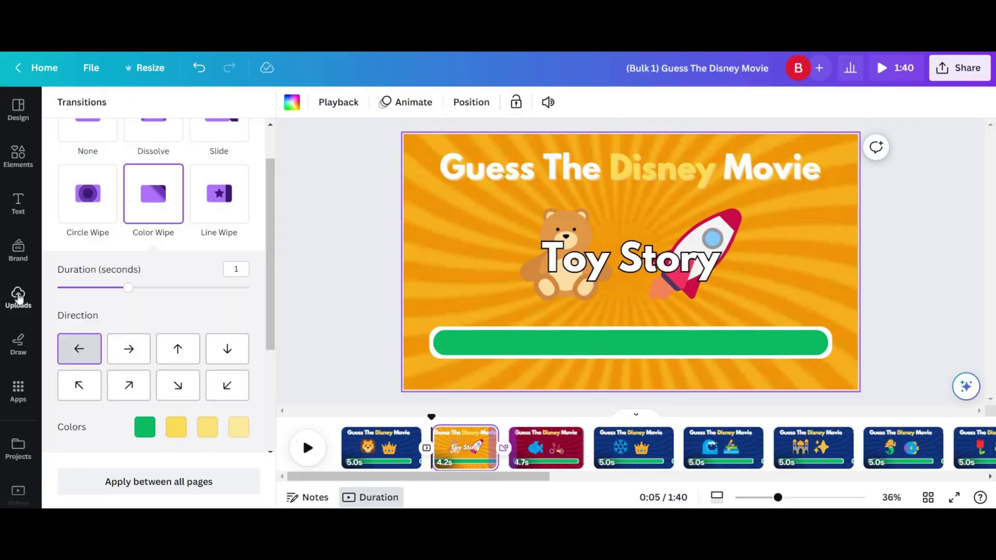
Add the uploaded movie names voiceover, trimmed to the first title, under the Lion King page.
left_click(18, 297)
left_click(235, 212)
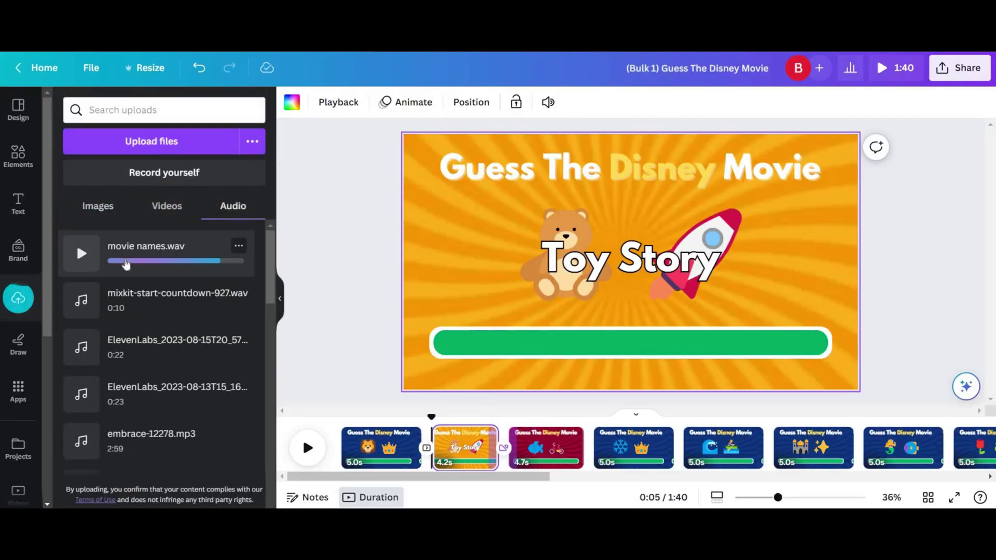
left_click_drag(127, 262, 343, 458)
left_click_drag(607, 457, 403, 458)
left_click_drag(341, 388, 395, 391)
Add a second voiceover clip trimmed to the Toy Story name, starting at 6.7s, and preview it.
left_click(308, 435)
left_click_drag(418, 458, 413, 458)
left_click_drag(145, 253, 478, 458)
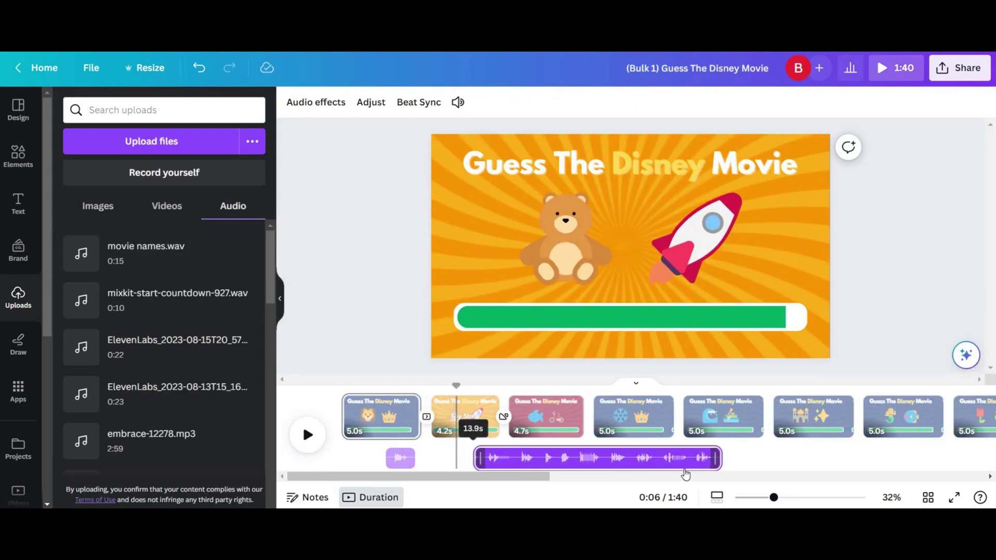
left_click_drag(717, 458, 528, 458)
left_click_drag(511, 460, 494, 457)
left_click(717, 496)
left_click_drag(760, 497, 780, 497)
left_click_drag(436, 458, 482, 462)
left_click(439, 386)
left_click(308, 434)
left_click_drag(485, 386, 458, 386)
left_click(311, 436)
Add a third voiceover clip for Finding Nemo, preview it and shift it earlier.
left_click(311, 436)
left_click_drag(145, 253, 606, 457)
left_click_drag(970, 458, 589, 457)
left_click(308, 434)
left_click(307, 434)
left_click_drag(542, 385, 533, 386)
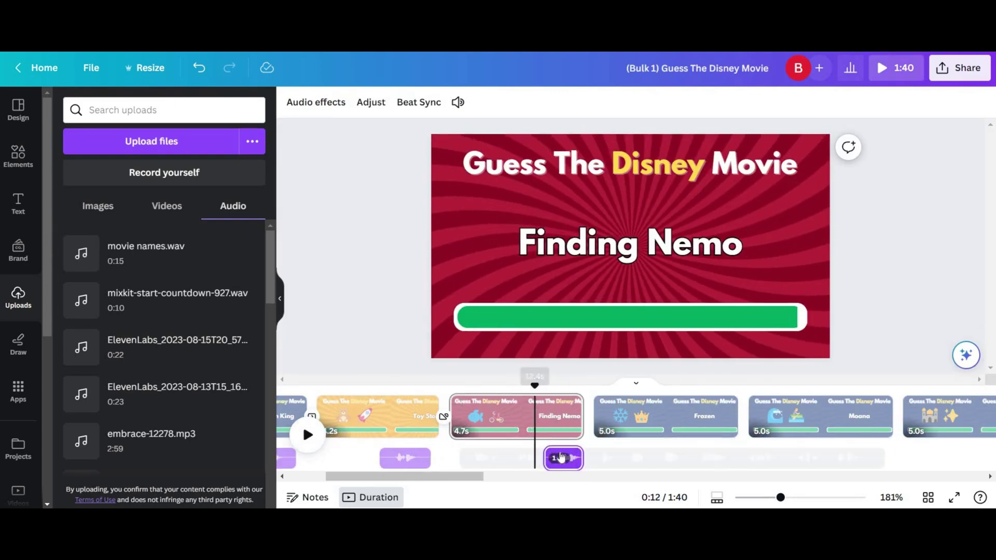
left_click_drag(561, 458, 551, 458)
left_click_drag(533, 386, 453, 386)
Align the 1.4s Finding Nemo clip at 12.1s with its page and clear the old spiral search.
left_click(308, 434)
left_click(308, 435)
left_click_drag(538, 385, 528, 386)
left_click_drag(555, 458, 547, 458)
left_click(307, 435)
left_click(307, 435)
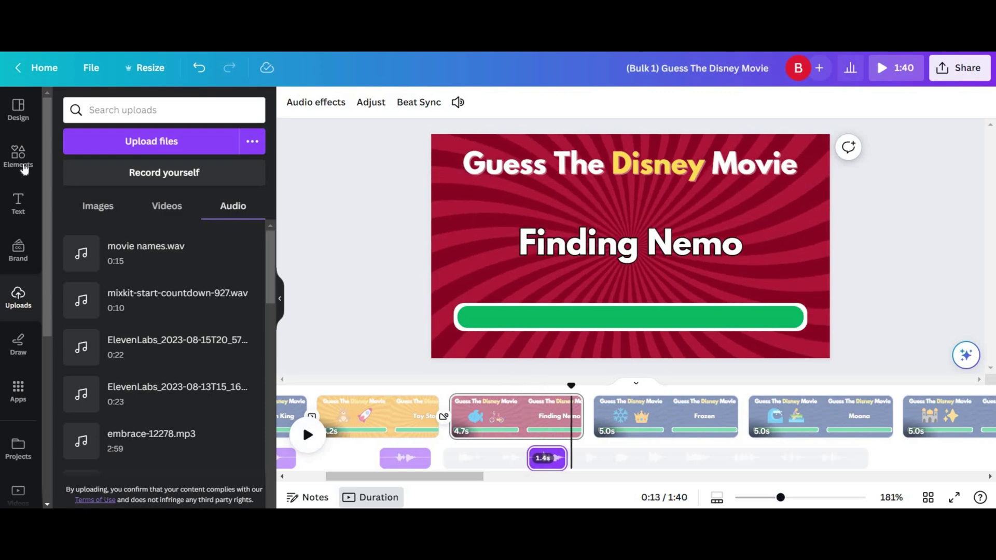
left_click(21, 159)
left_click(224, 109)
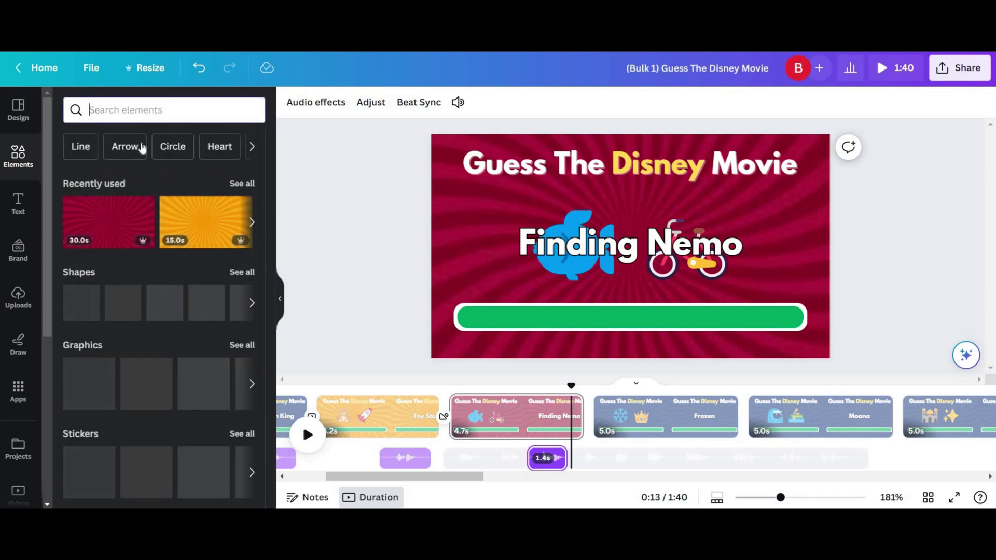
Search Elements for 'timer' and filter the results to Audio only.
type("timer")
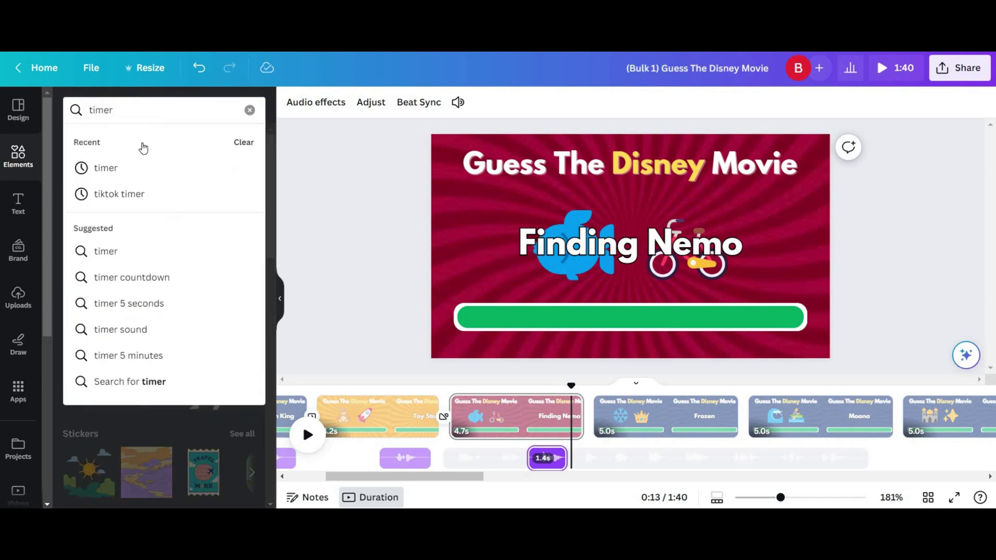
key("Return")
left_click(262, 147)
left_click(210, 142)
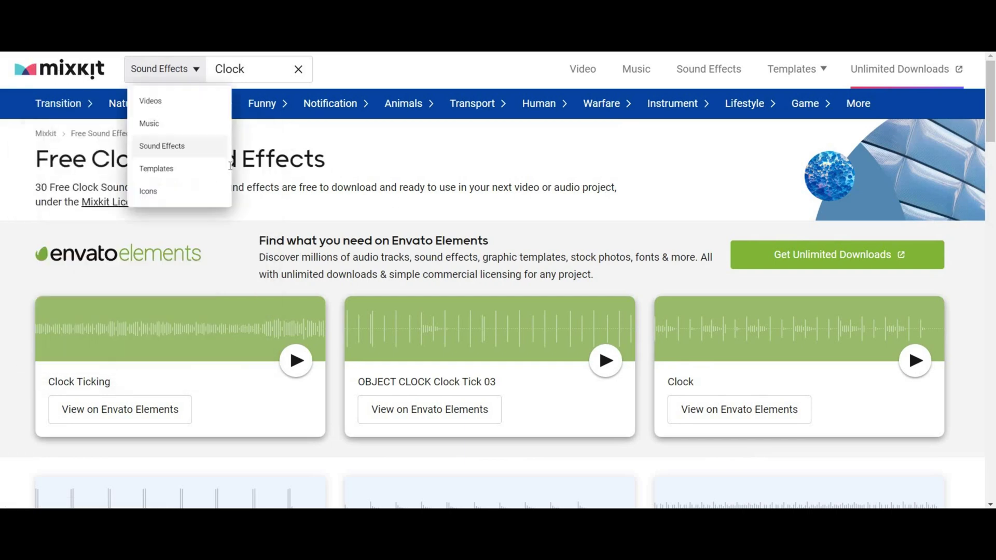
scroll(475, 254, "down", 15)
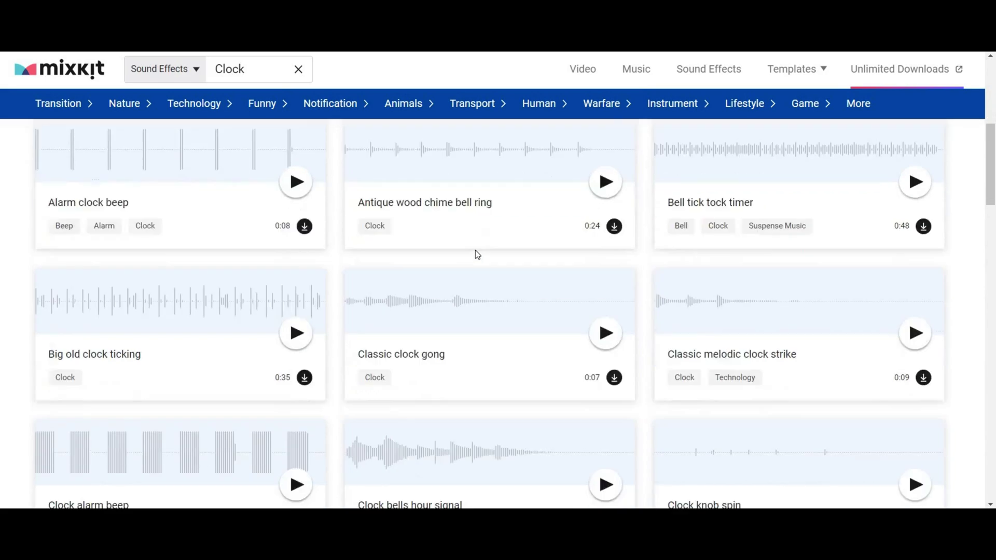
scroll(475, 250, "down", 5)
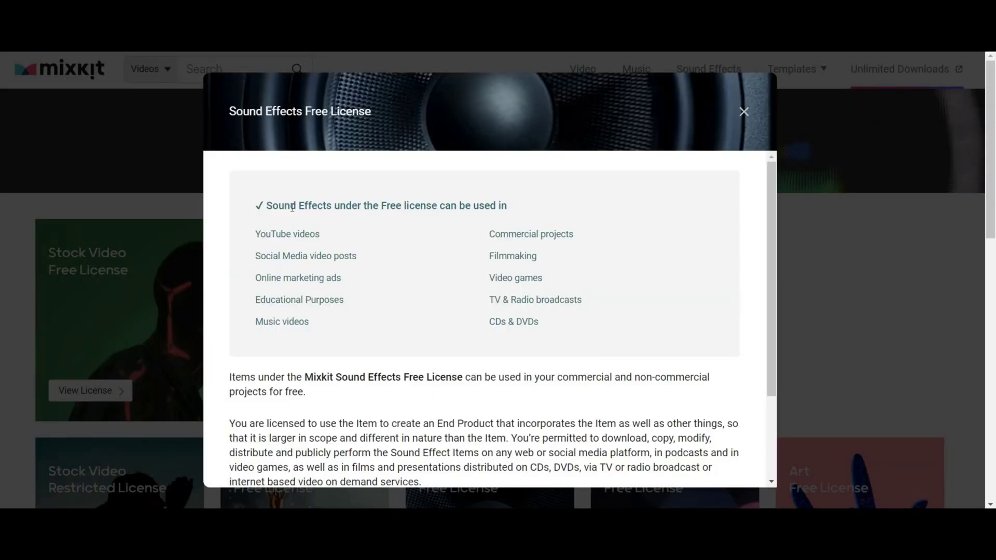
scroll(412, 280, "down", 1)
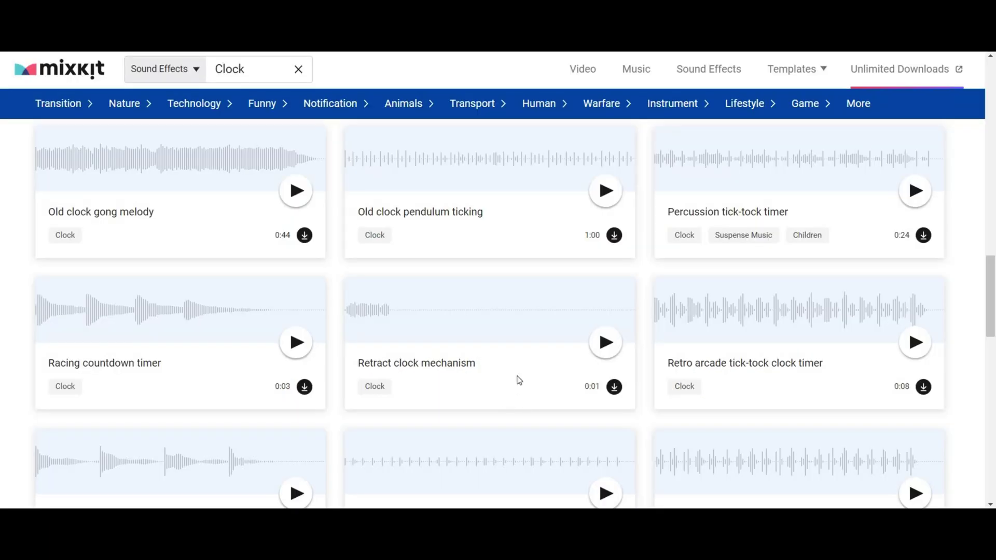
scroll(515, 380, "down", 3)
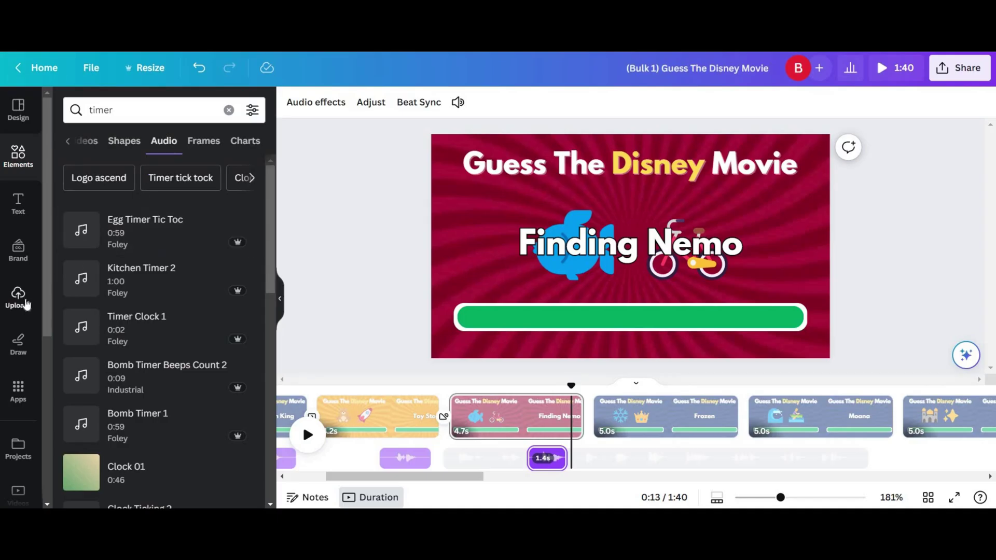
Add the uploaded countdown sound to the timeline and move it under the third question.
left_click(21, 298)
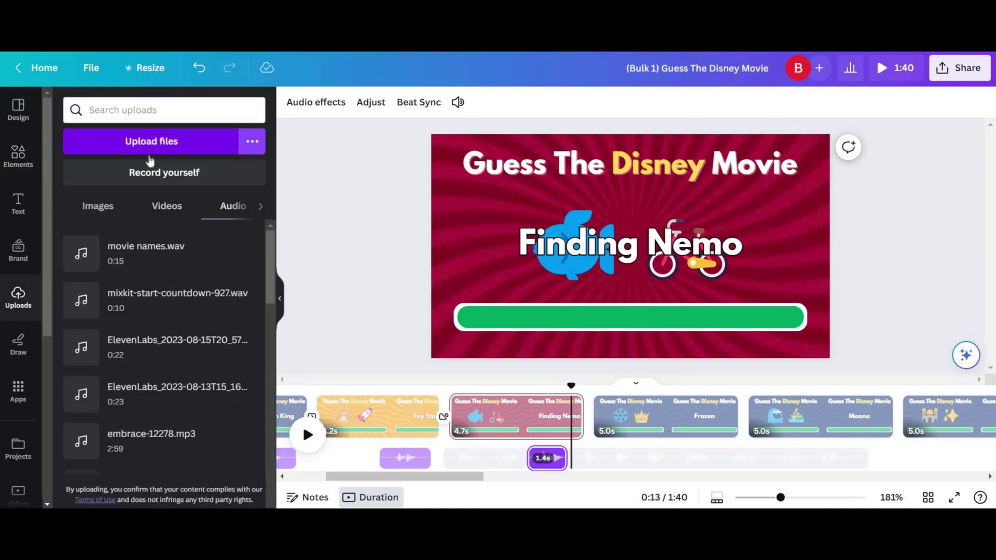
left_click_drag(325, 390, 311, 390)
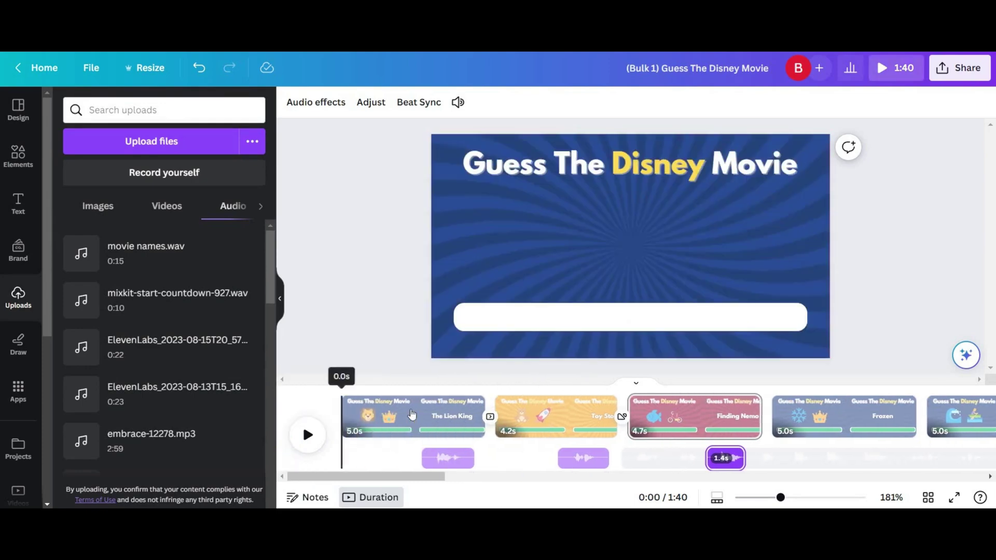
left_click_drag(85, 310, 355, 459)
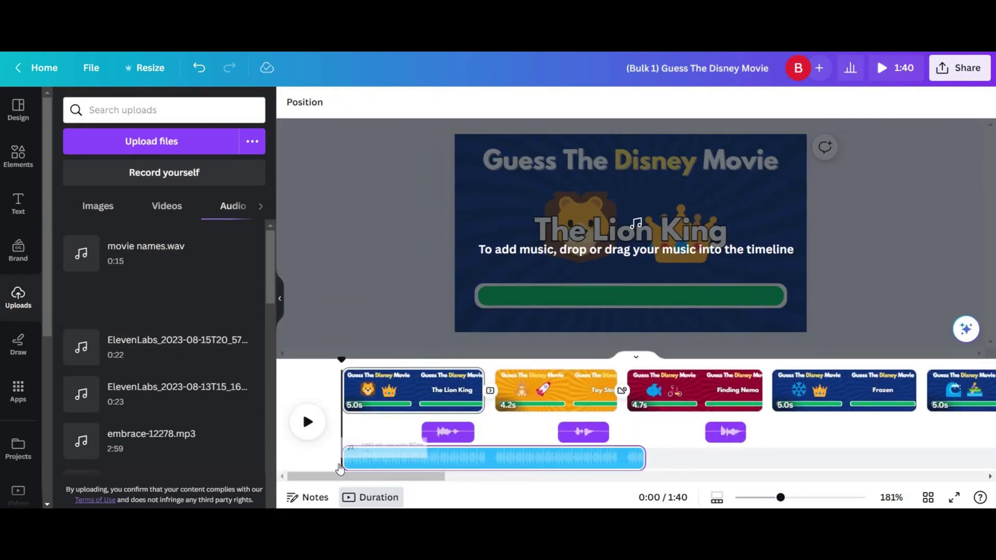
left_click(314, 435)
left_click_drag(526, 457, 711, 456)
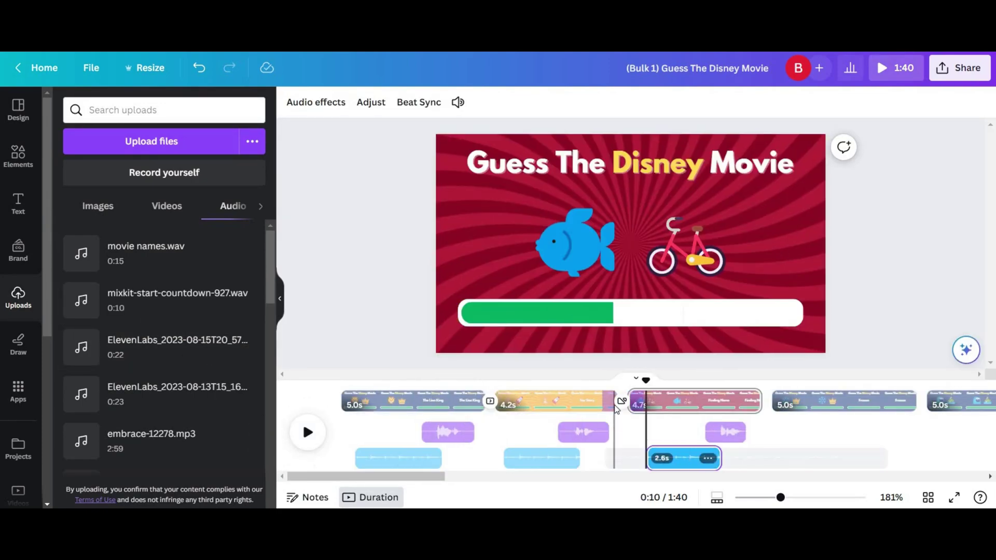
Preview the countdown timing, then add embrace-12278.mp3 to the timeline as music.
left_click(308, 434)
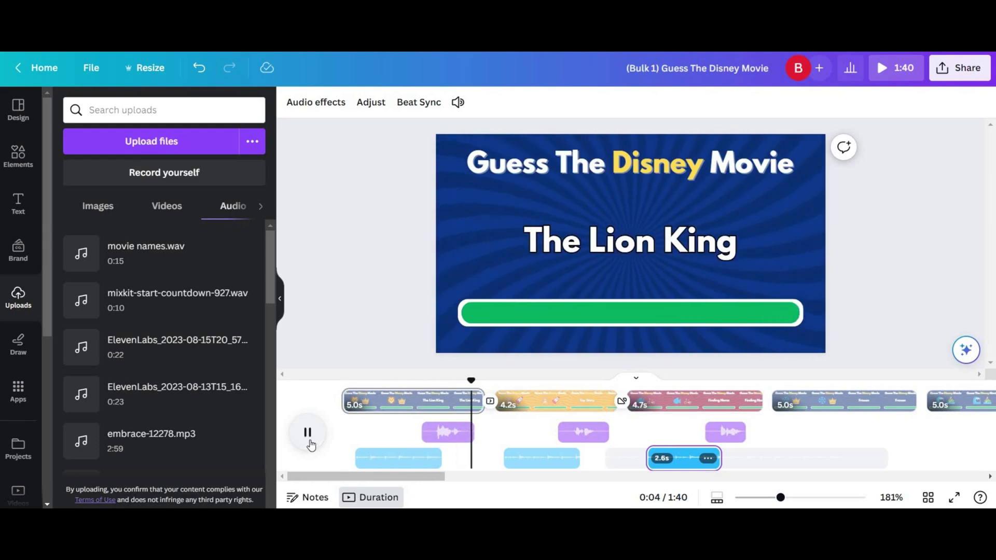
left_click(310, 440)
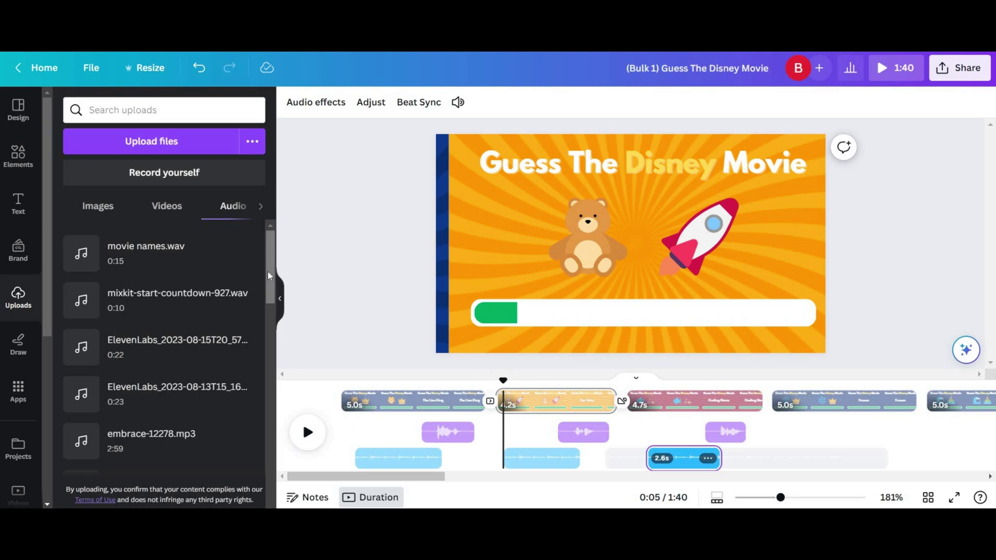
left_click_drag(240, 434, 363, 460)
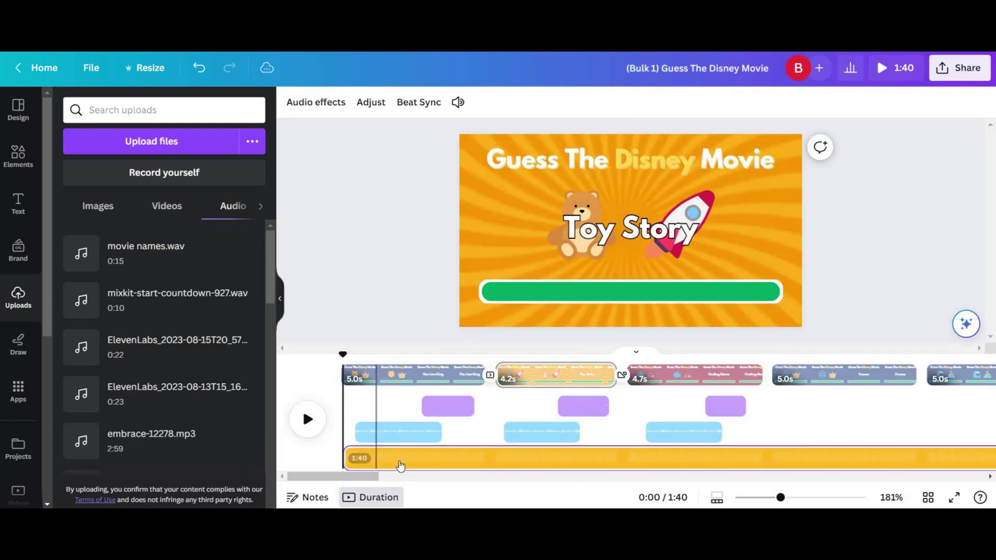
Turn the embrace-12278.mp3 music volume down to 11 and play the video to check it.
left_click(400, 463)
left_click(457, 102)
left_click(475, 171)
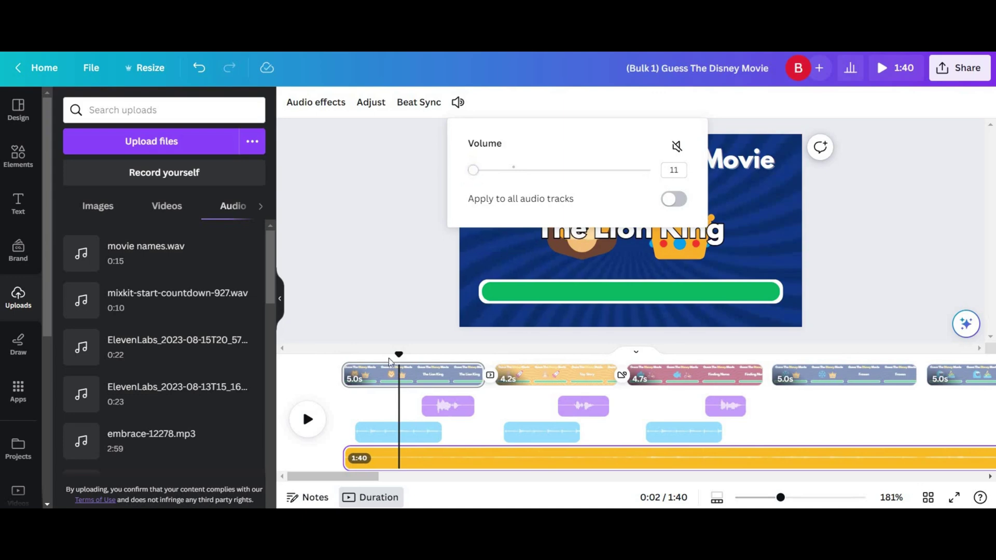
left_click(390, 362)
left_click(307, 419)
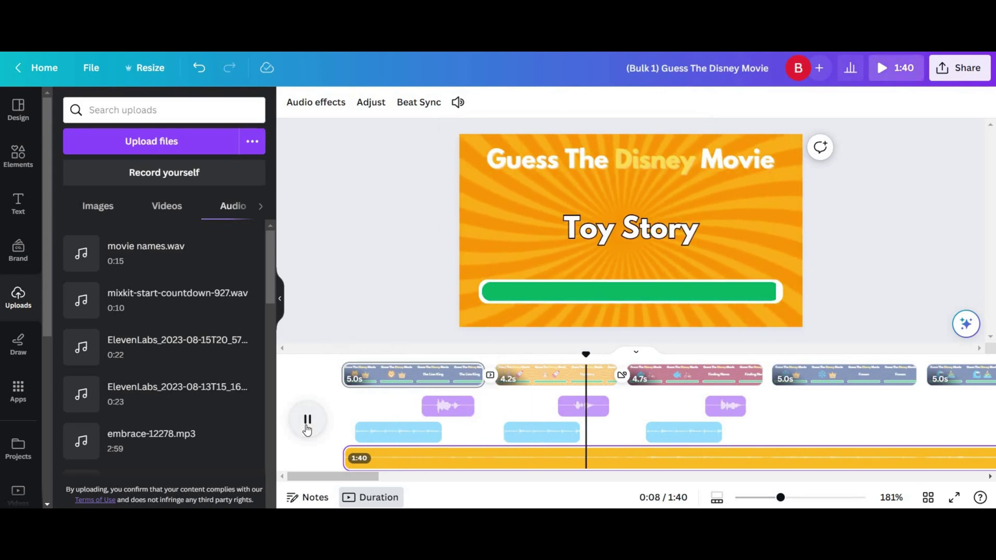
left_click(307, 419)
Bring up the Share panel's MP4 video download options for the quiz.
left_click(958, 73)
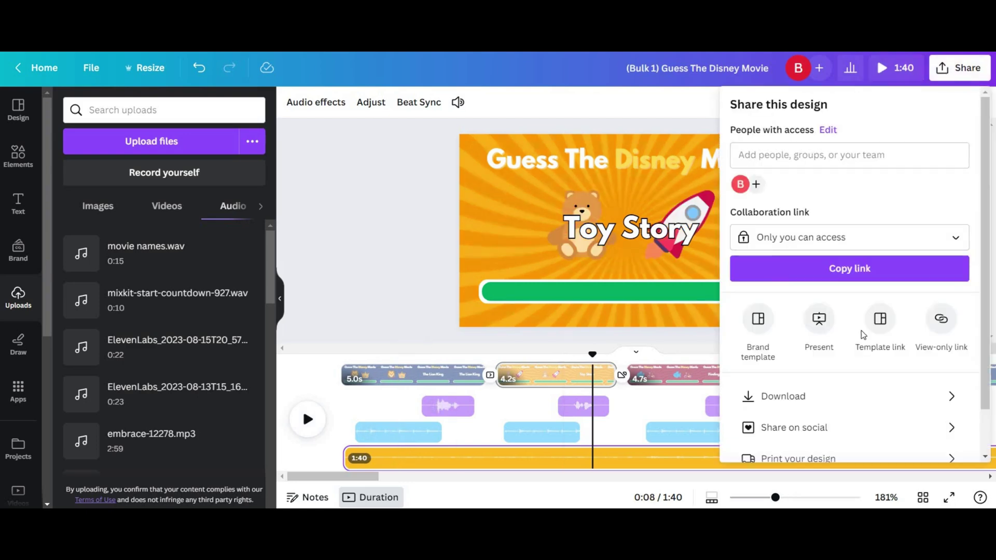
left_click(793, 397)
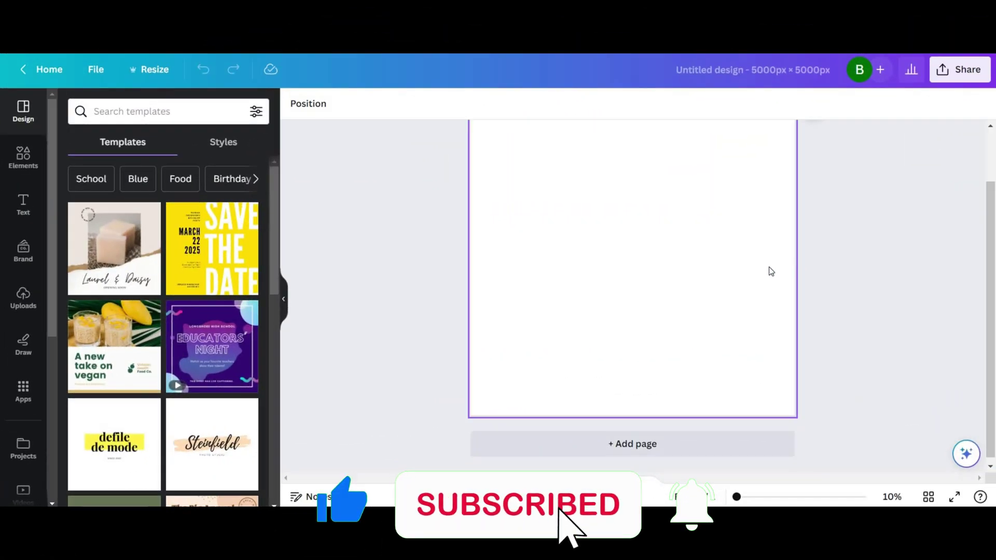
Paste the lion and crown emojis onto the blank page, delete the crown and enlarge the lion.
scroll(825, 283, "up", 2)
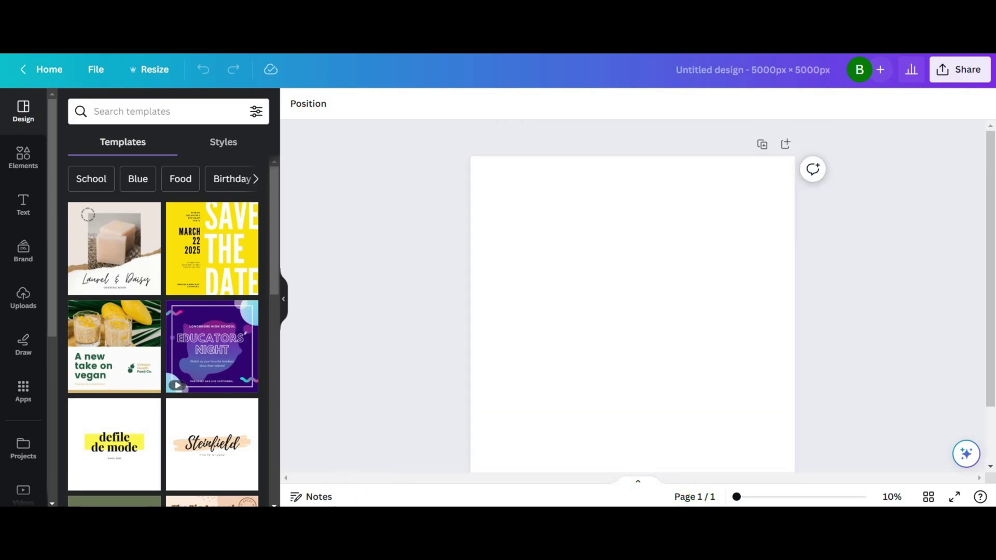
left_click(607, 251)
type("🦁👑")
scroll(612, 250, "down", 2)
left_click_drag(611, 239, 503, 193)
left_click_drag(652, 259, 774, 311)
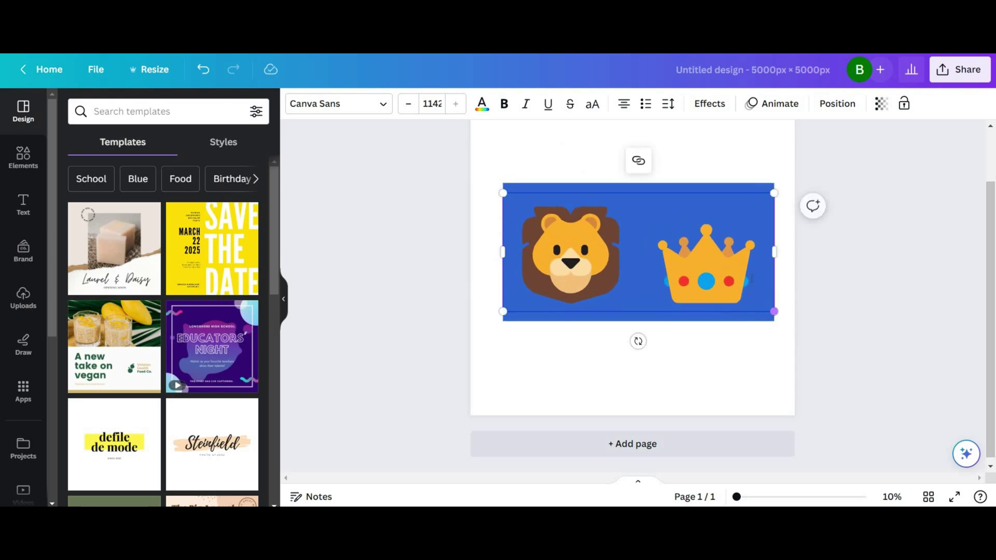
left_click_drag(752, 279, 674, 281)
key("BackSpace")
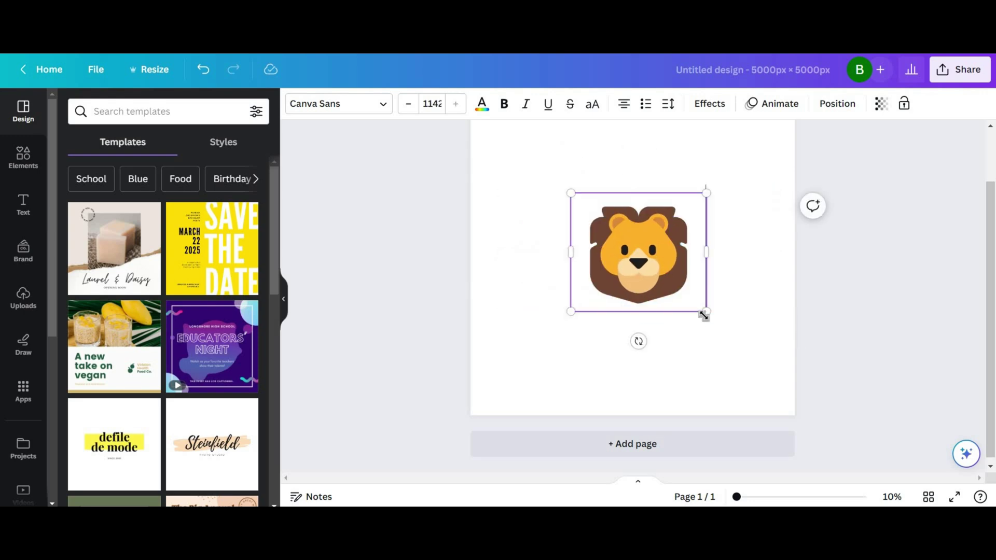
left_click_drag(705, 311, 727, 329)
left_click_drag(571, 193, 540, 166)
scroll(542, 169, "up", 2)
left_click_drag(538, 229, 519, 212)
left_click_drag(727, 394, 747, 411)
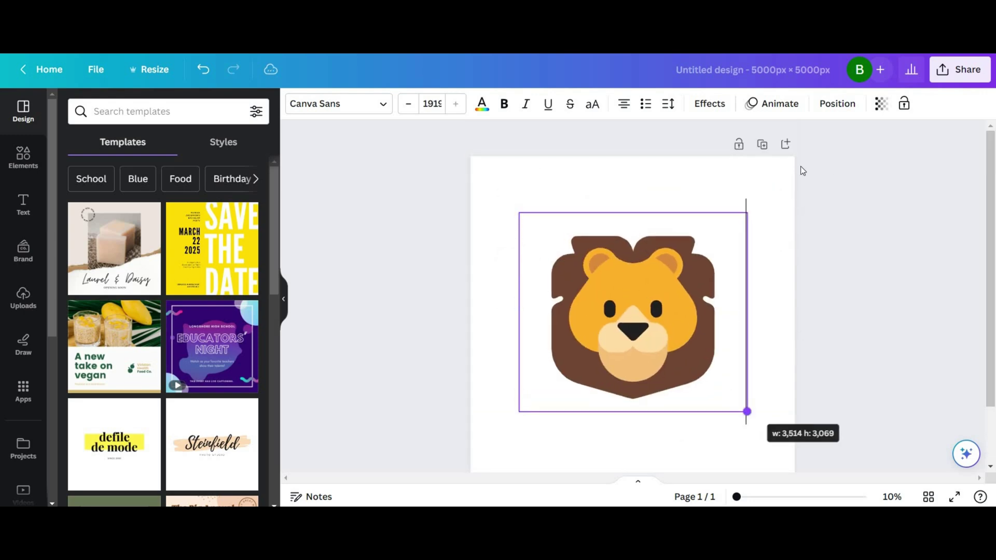
Duplicate the page, keep only the crown on page 2, and open PNG download settings.
left_click(762, 144)
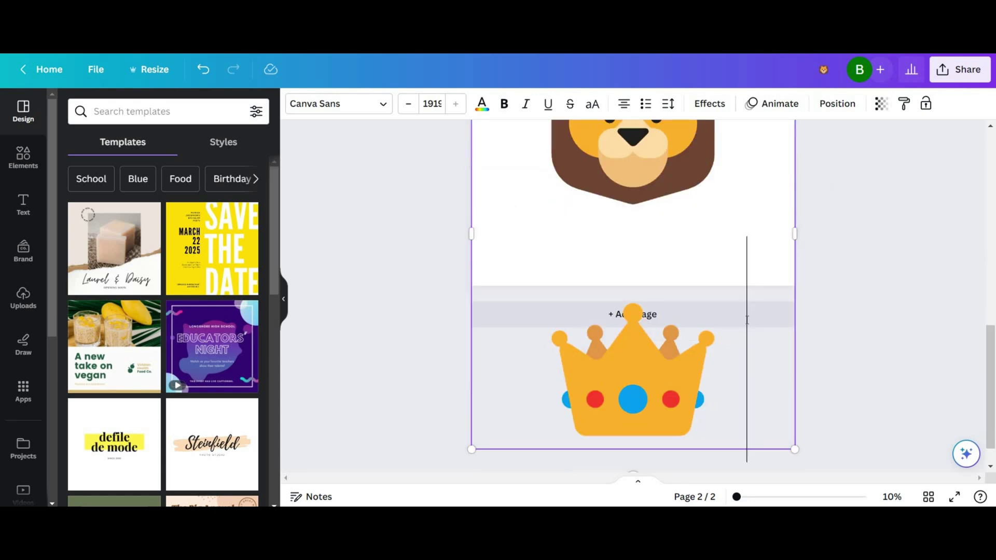
key("Left")
key("BackSpace")
left_click(578, 389)
scroll(578, 389, "up", 2)
left_click(687, 390)
scroll(761, 385, "down", 1)
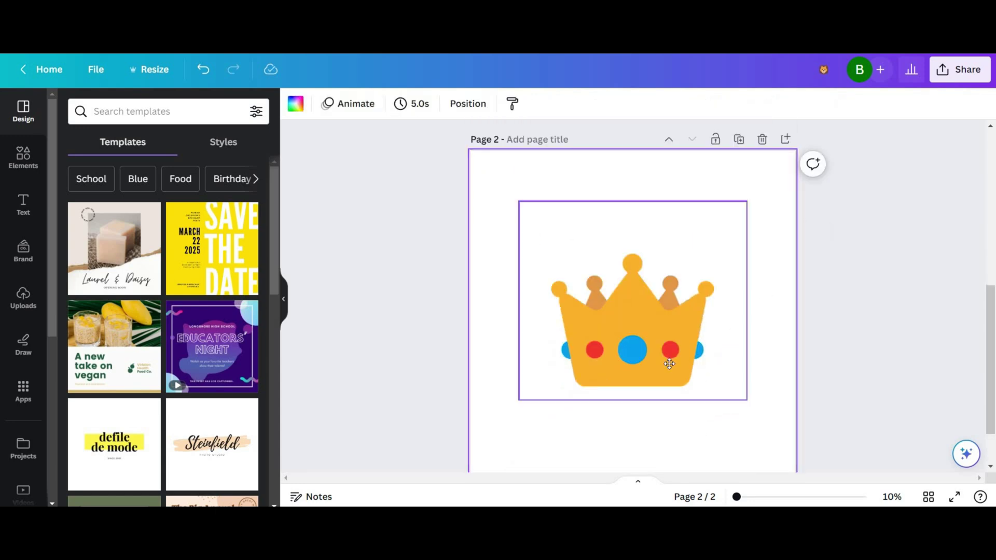
scroll(716, 414, "up", 1)
scroll(687, 415, "down", 1)
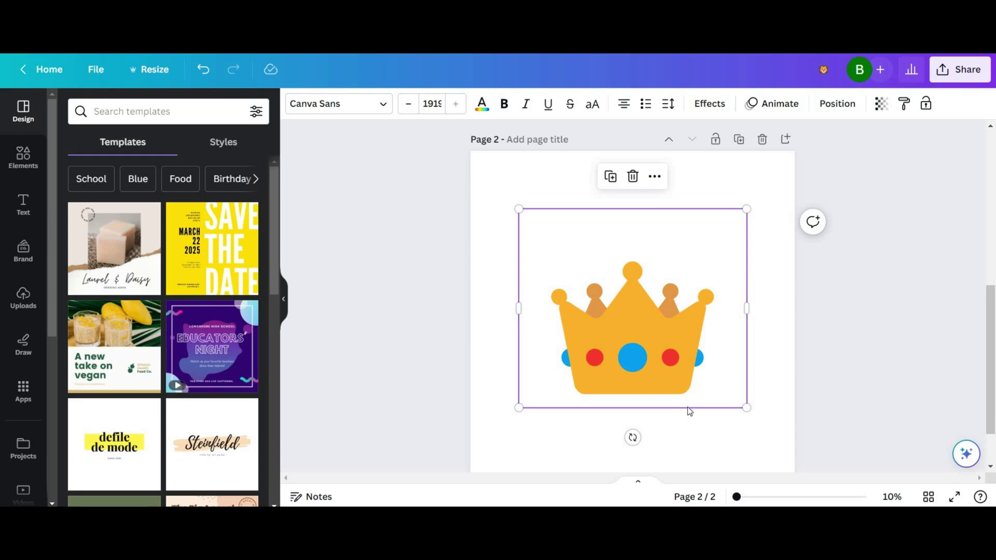
left_click(948, 75)
left_click(815, 400)
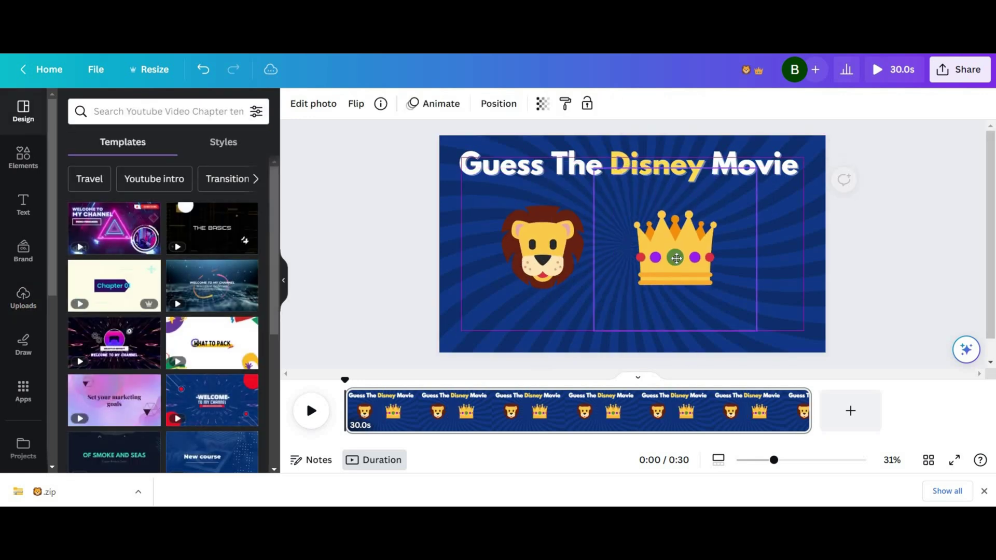
Give the lion emoji on the quiz page an Outline shadow effect.
left_click(508, 261)
left_click(313, 103)
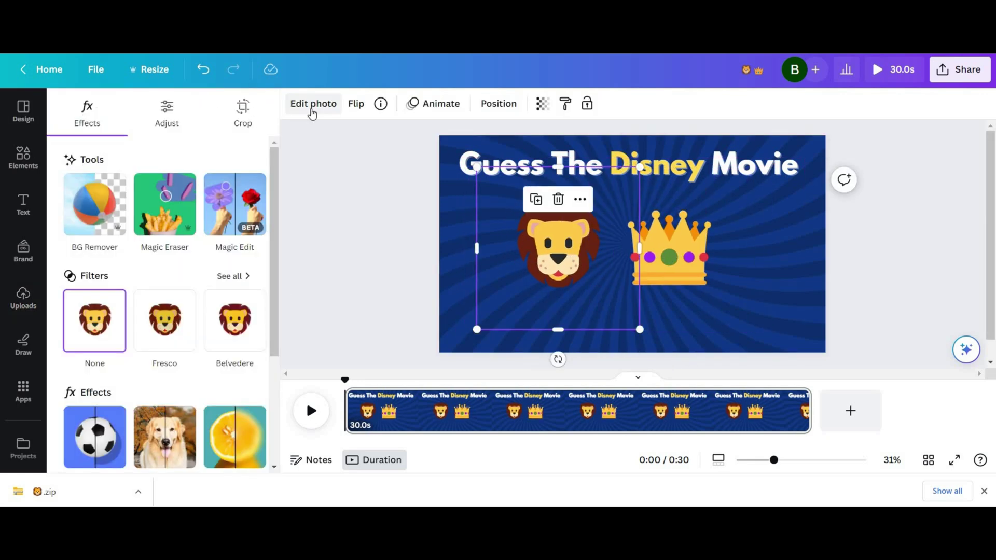
scroll(98, 363, "down", 2)
left_click(98, 409)
left_click(240, 260)
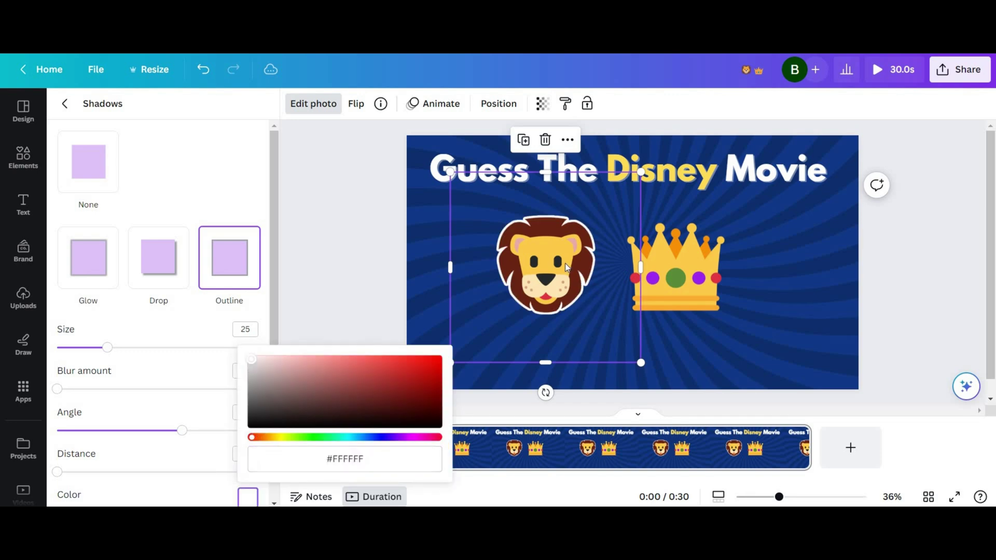
Give the crown a #FFFFFF outline, nudge the lion down, and select both emojis.
left_click(585, 306)
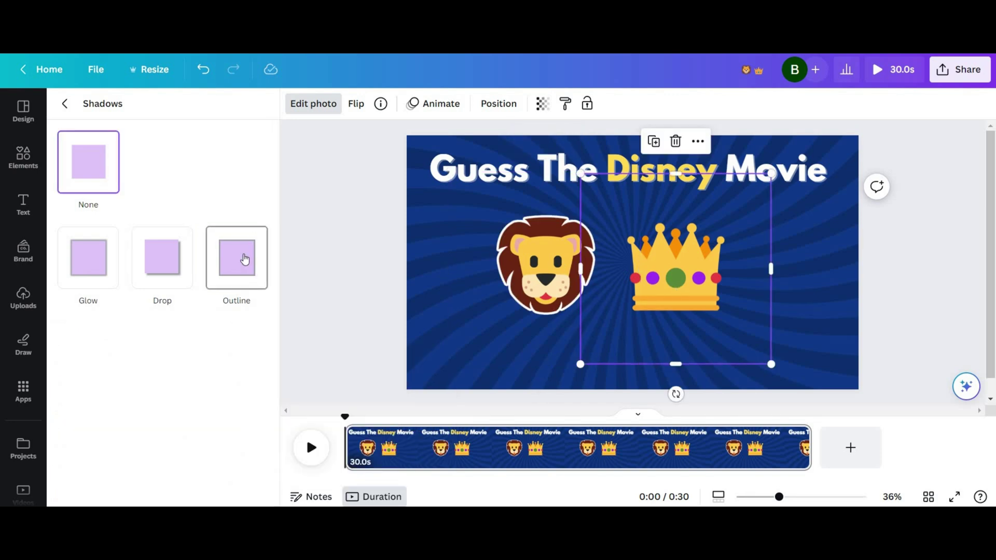
left_click(245, 259)
left_click(245, 353)
left_click(372, 327)
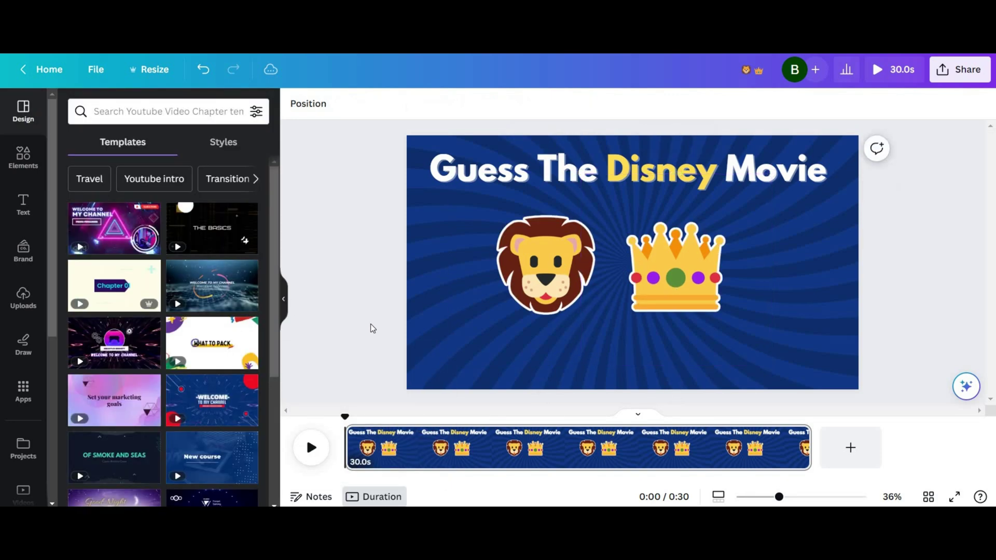
left_click_drag(545, 275, 545, 277)
left_click_drag(382, 259, 692, 280)
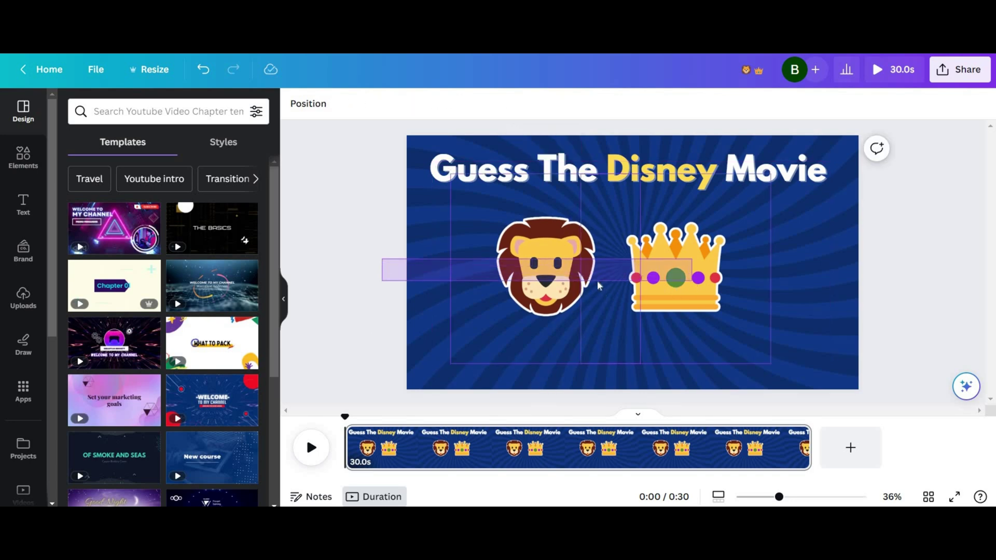
left_click_drag(597, 285, 599, 283)
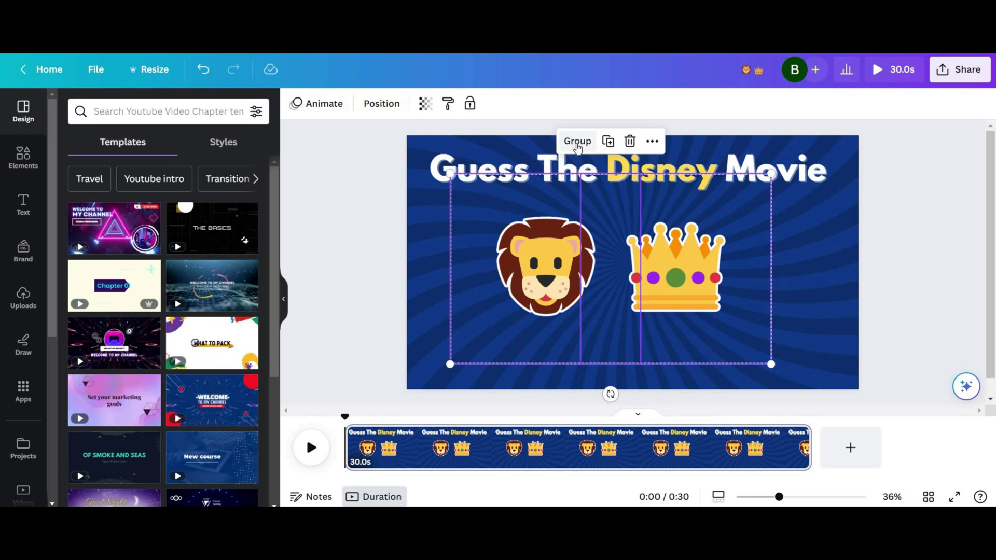
Group the lion and crown and move the group slightly right.
left_click(577, 141)
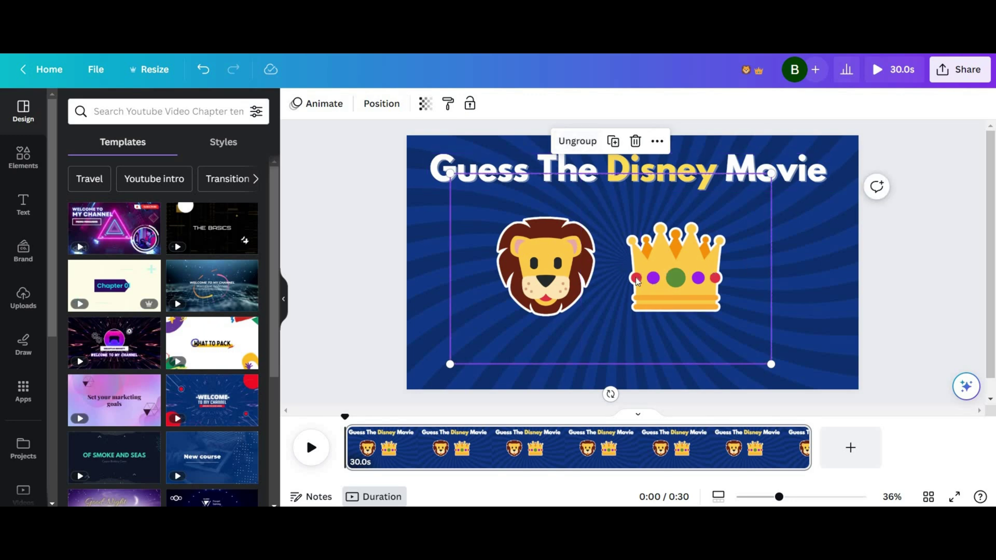
left_click_drag(728, 300, 729, 300)
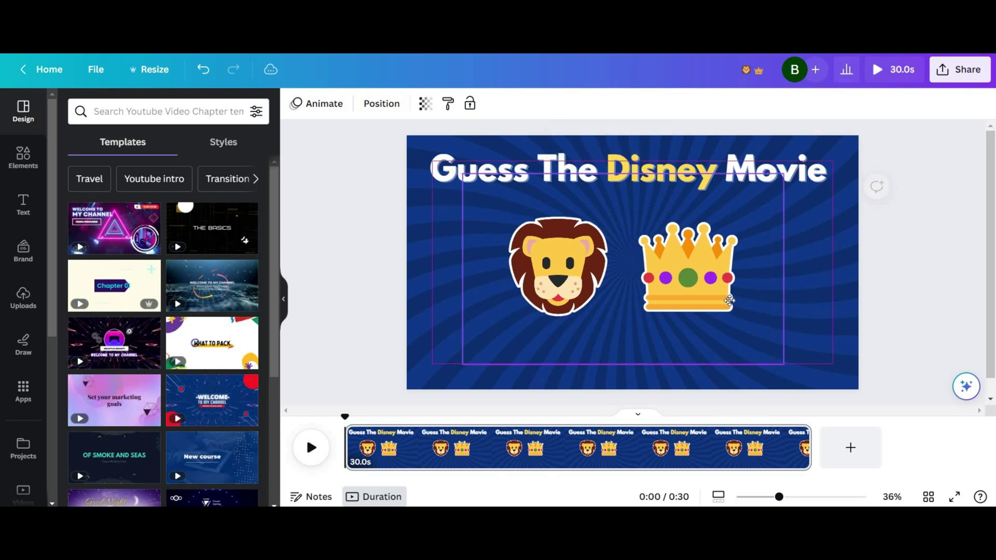
left_click(628, 270)
Apply the Pop animation to the emoji group and preview it.
left_click(573, 254)
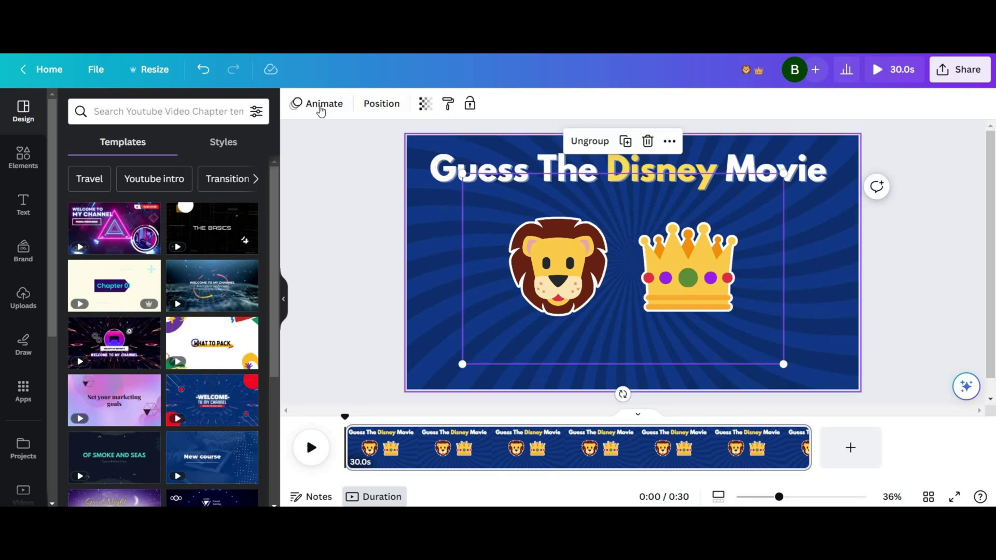
left_click(316, 104)
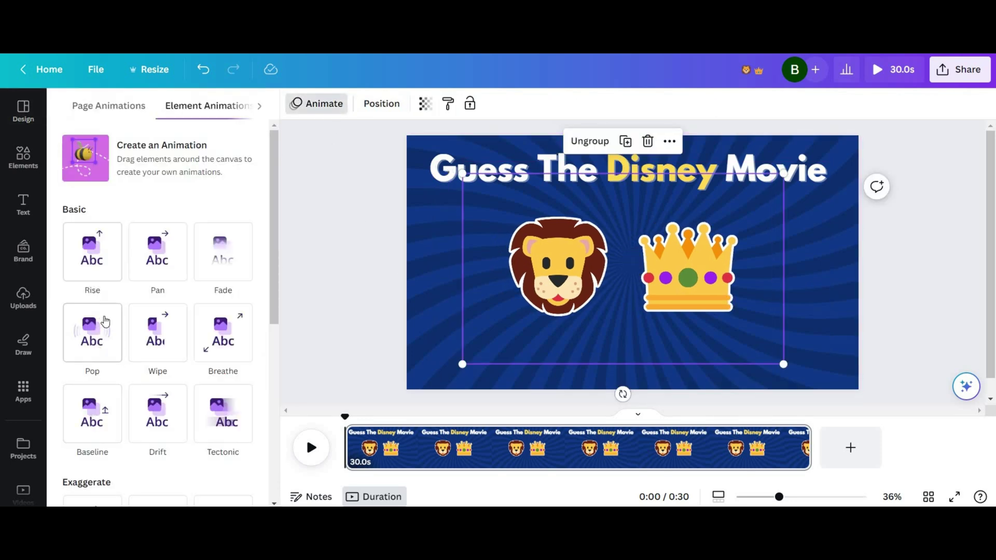
left_click(104, 322)
left_click(347, 289)
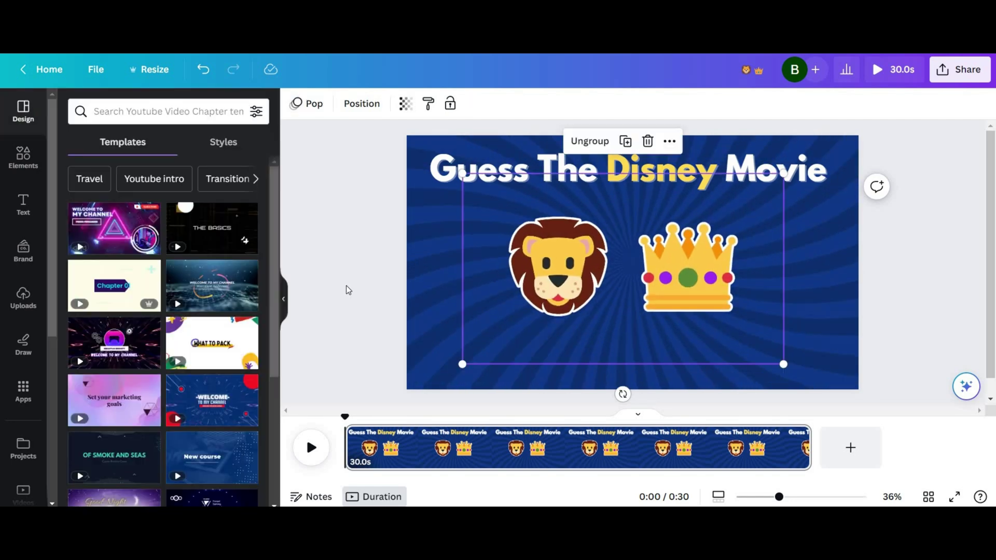
left_click(310, 448)
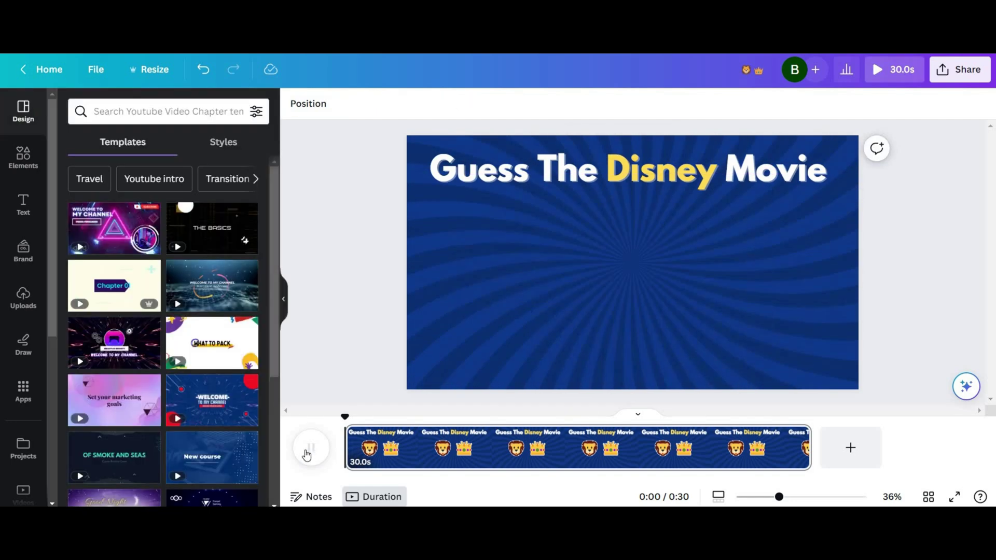